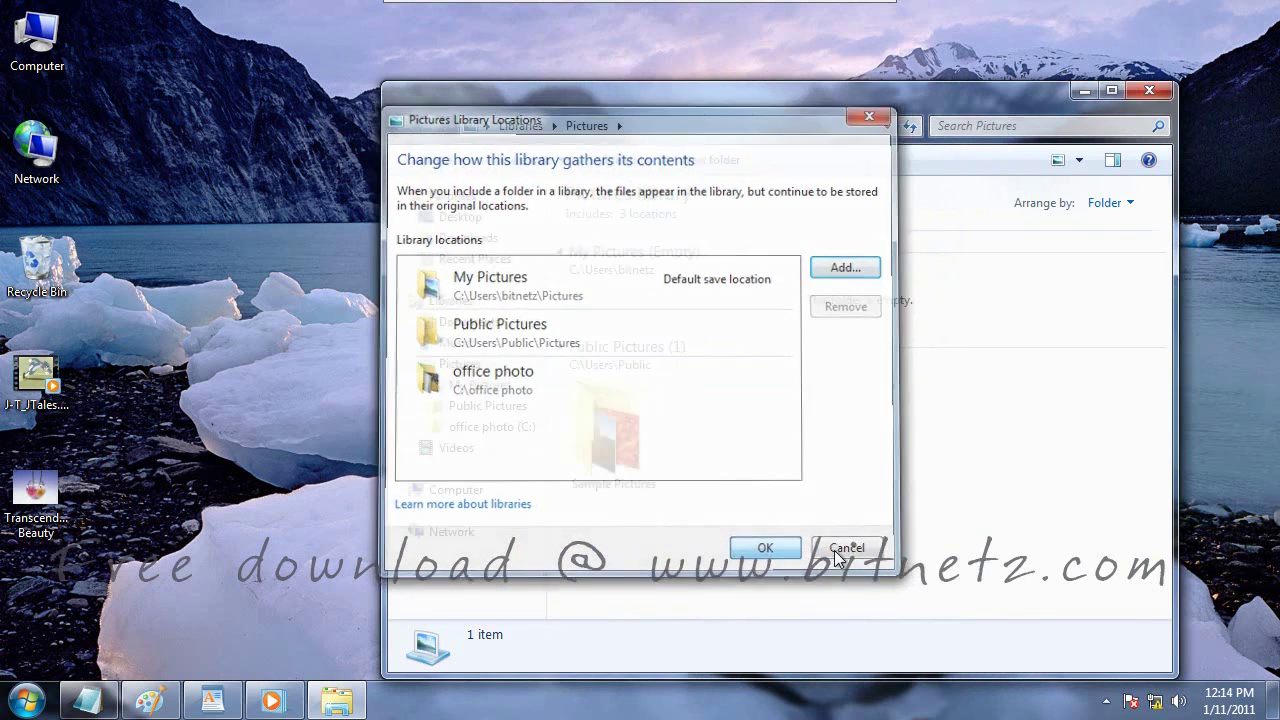
Review the Pictures library's arrangement options and the dialog for including another folder, leaving without adding one
{"action": "left_click", "coordinate": [1131, 204]}
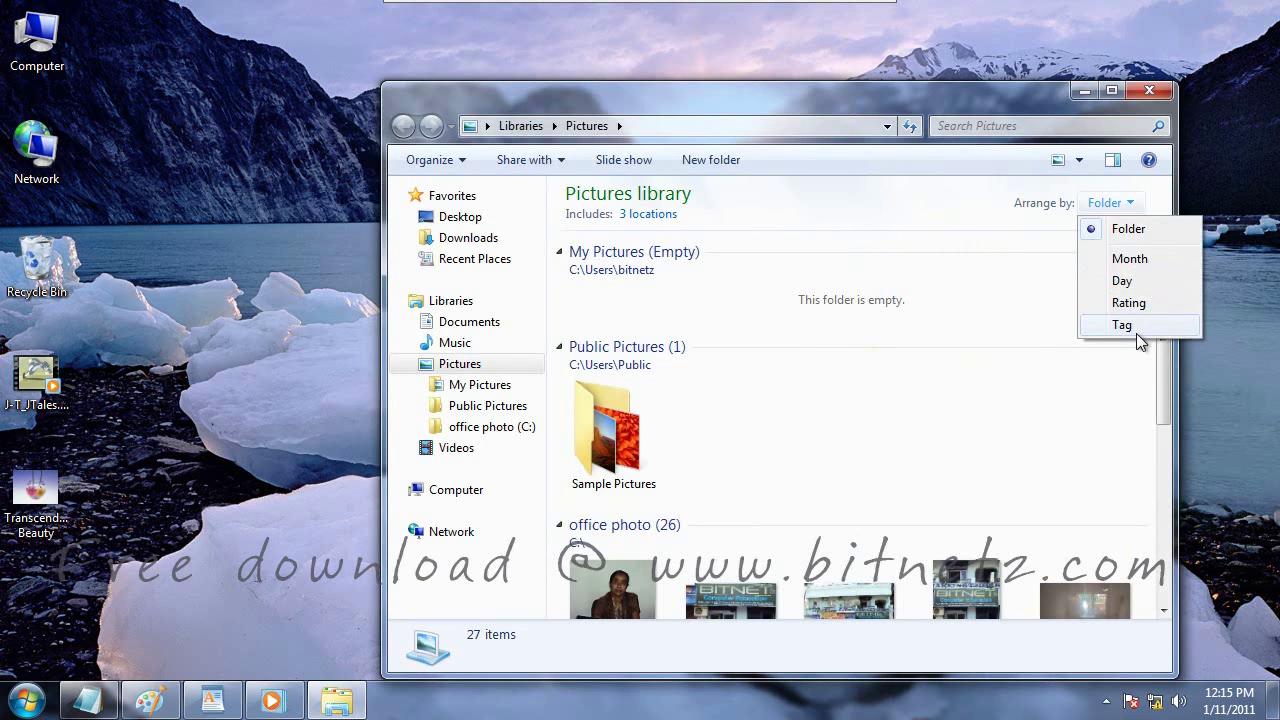
{"action": "left_click", "coordinate": [646, 214]}
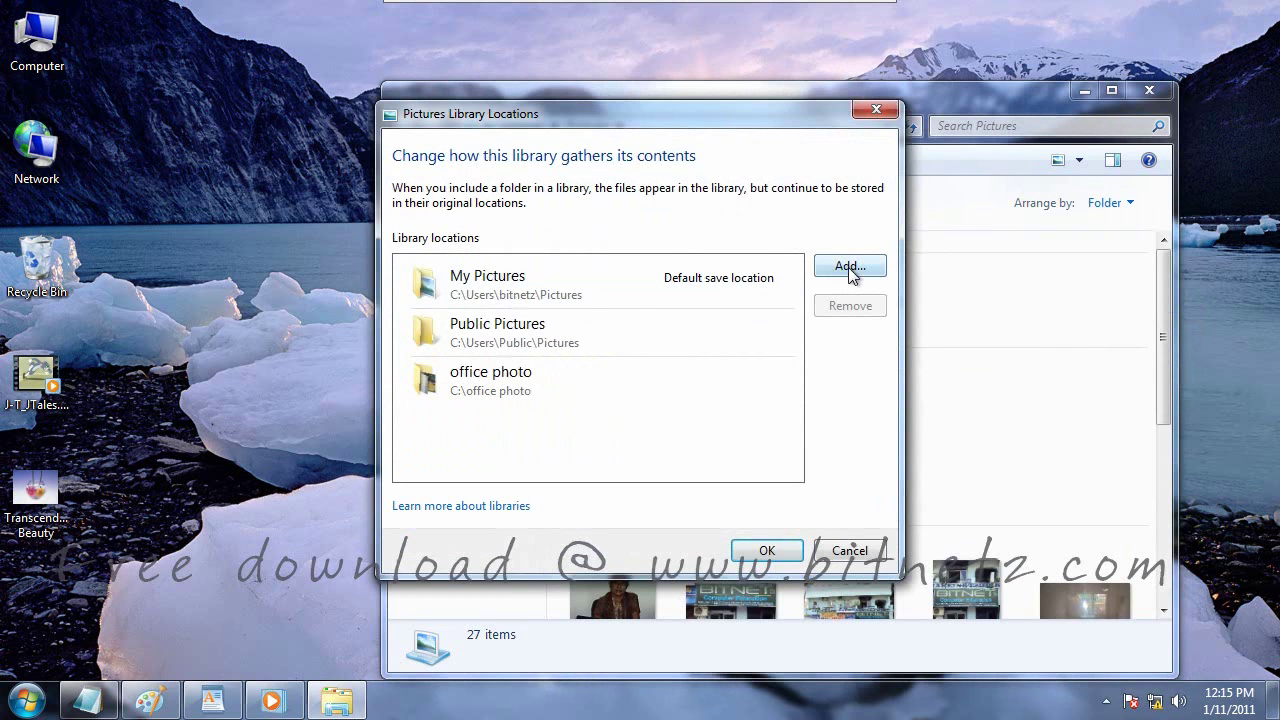
{"action": "left_click", "coordinate": [849, 267]}
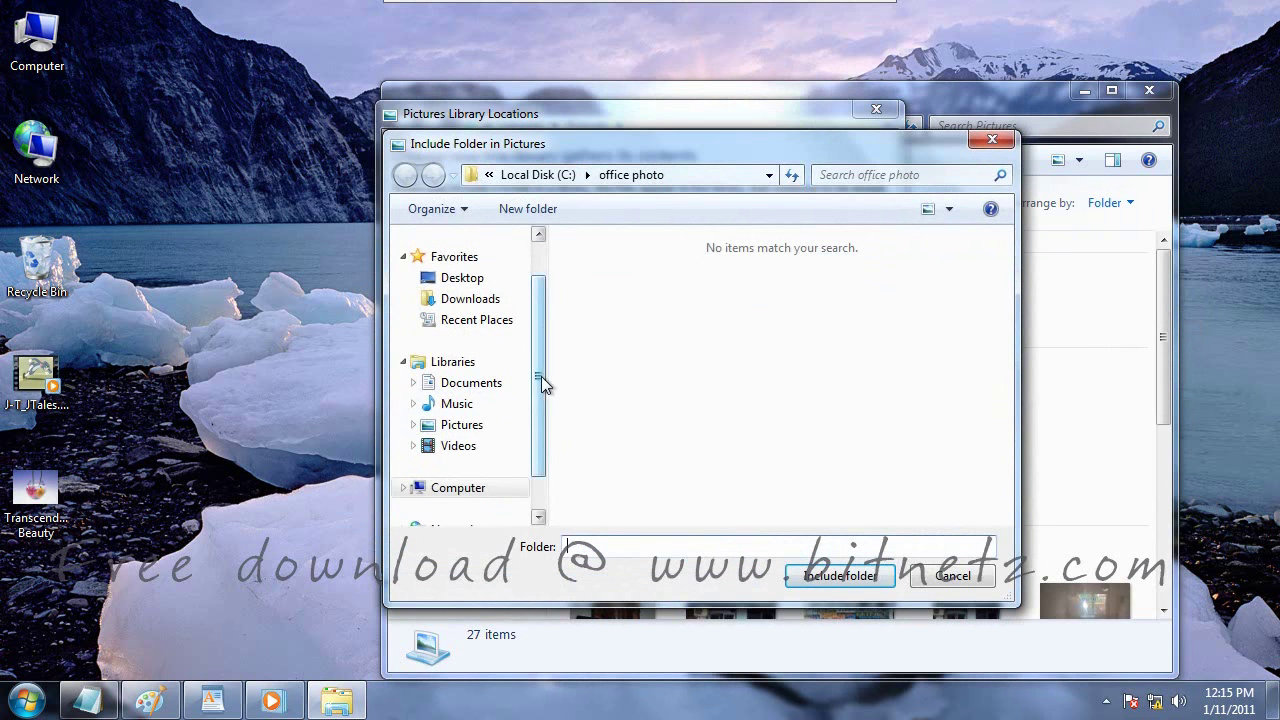
{"action": "left_click_drag", "start_coordinate": [541, 376], "coordinate": [541, 468]}
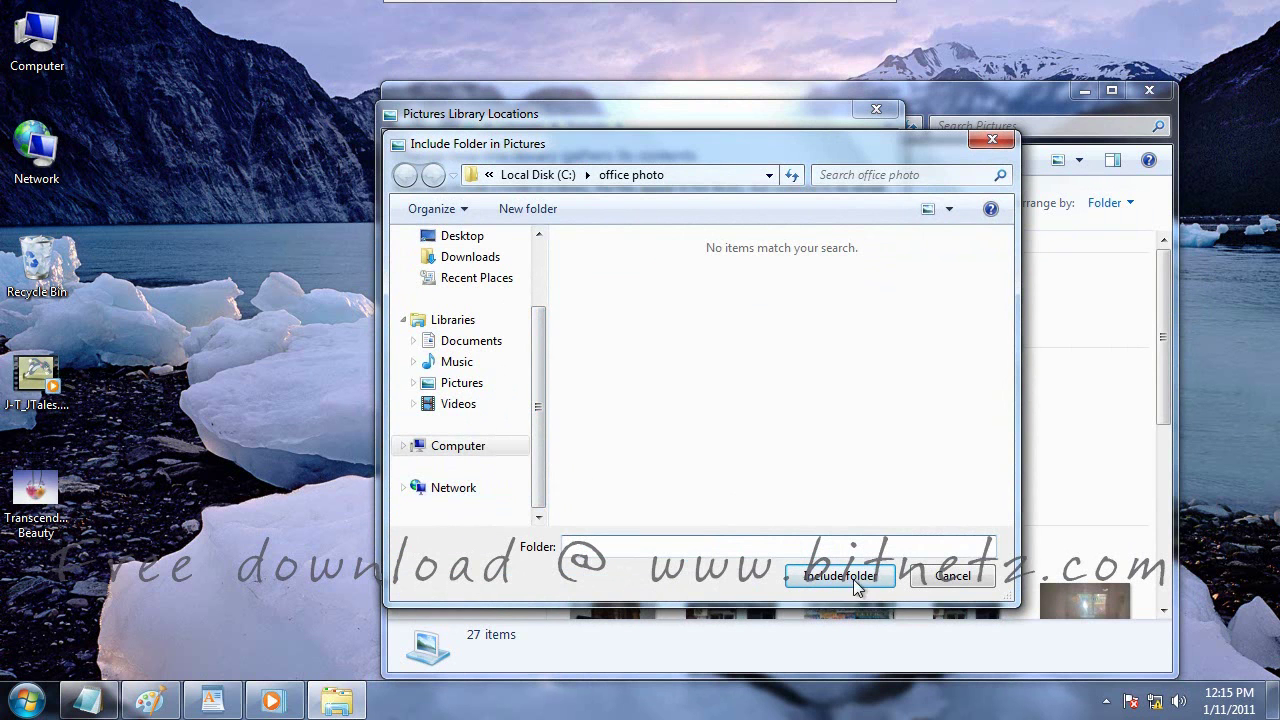
{"action": "left_click", "coordinate": [954, 579]}
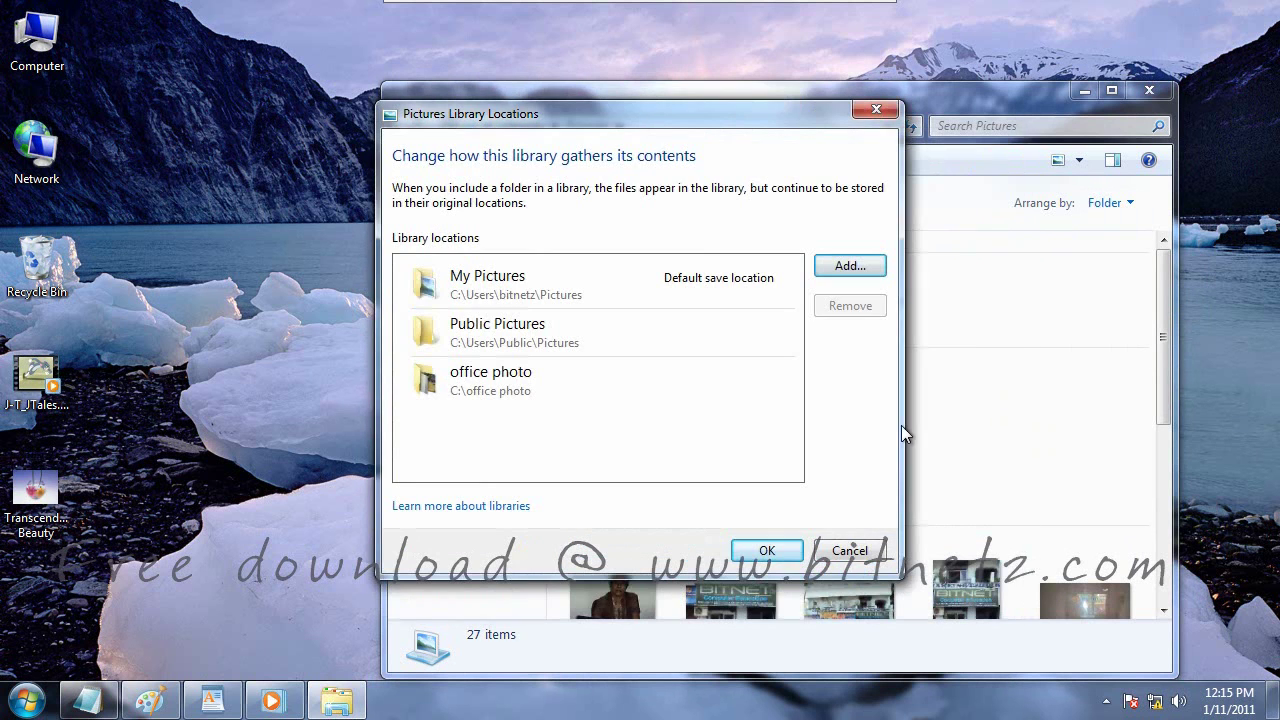
{"action": "left_click", "coordinate": [849, 551]}
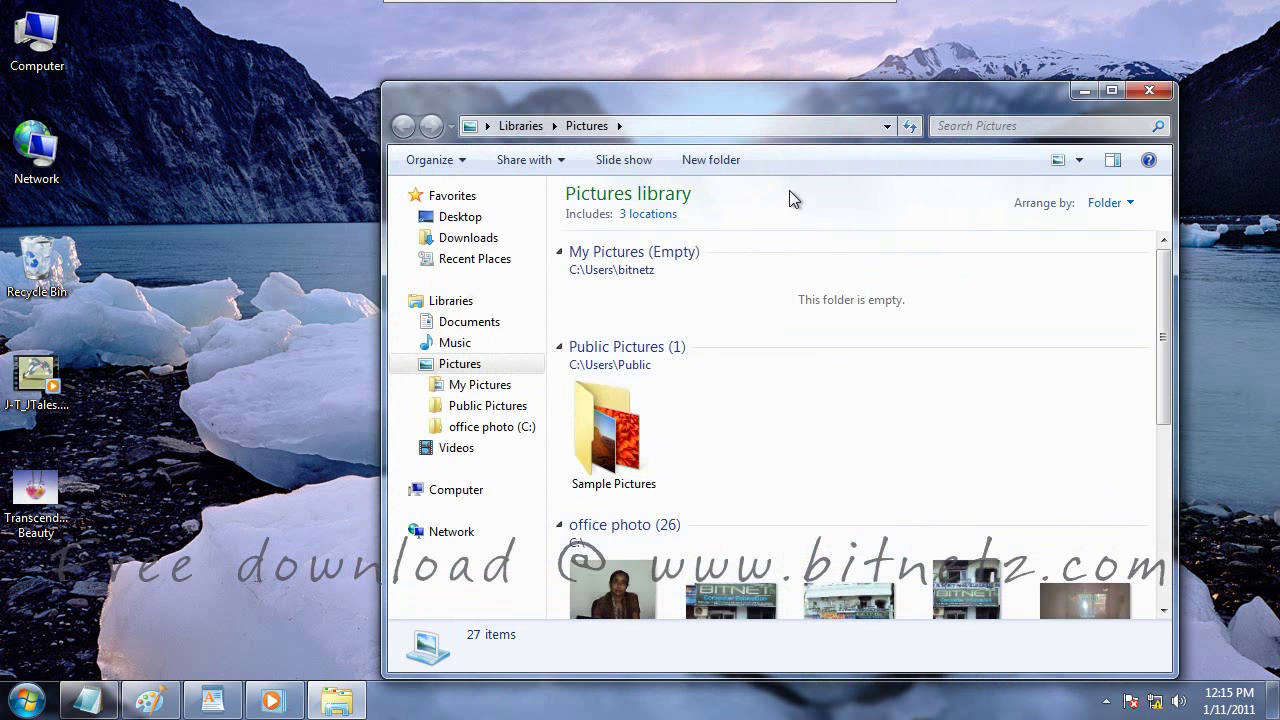
Remove the office photo folder from the Pictures library locations
{"action": "left_click", "coordinate": [650, 214]}
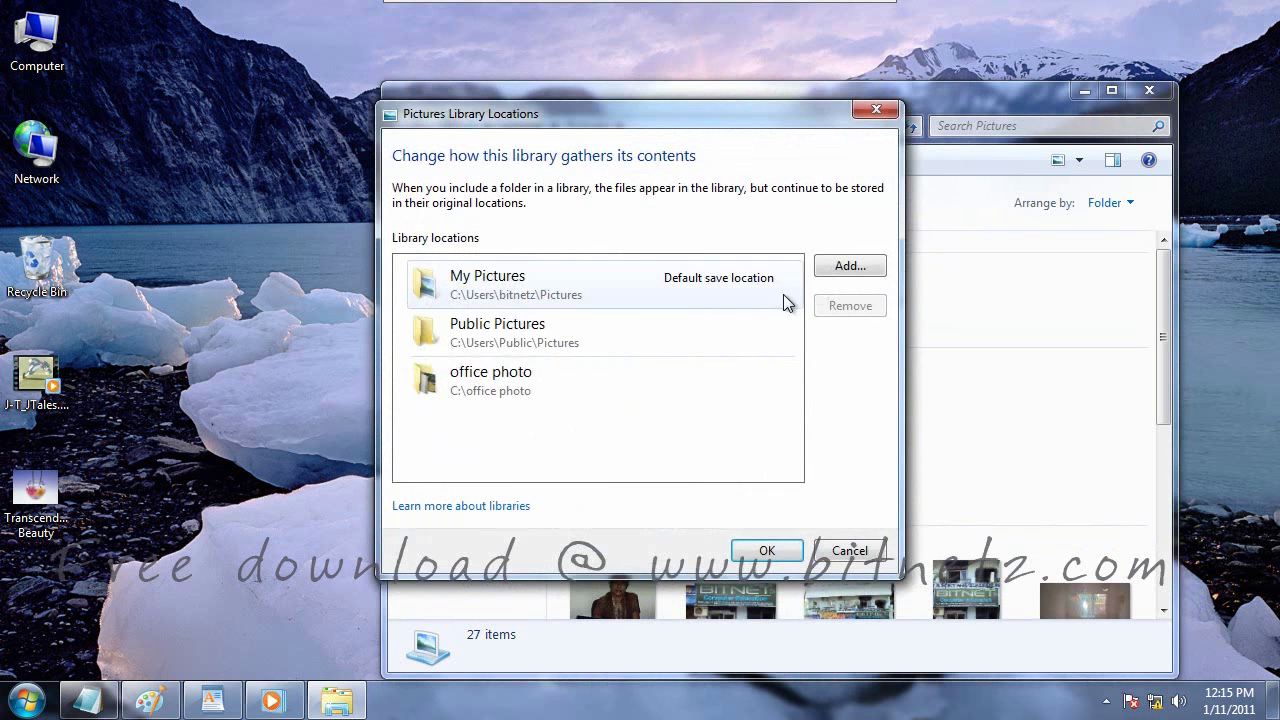
{"action": "left_click", "coordinate": [482, 384]}
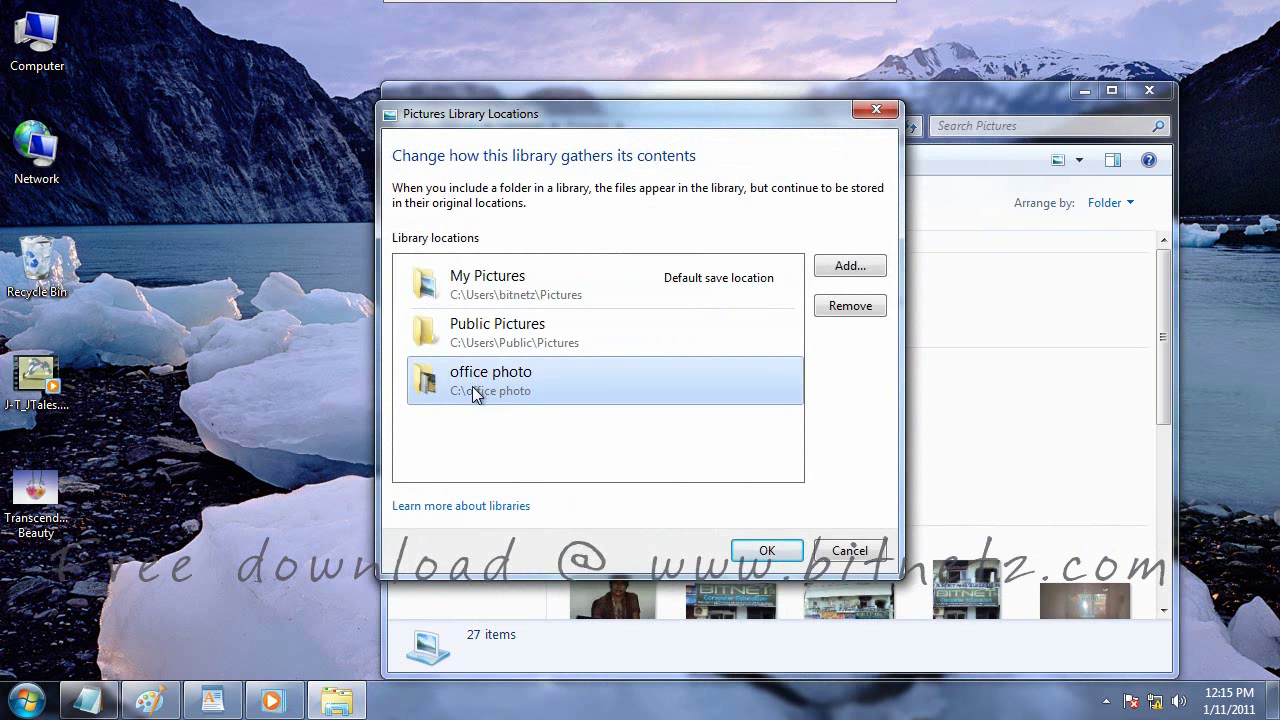
{"action": "left_click", "coordinate": [850, 306]}
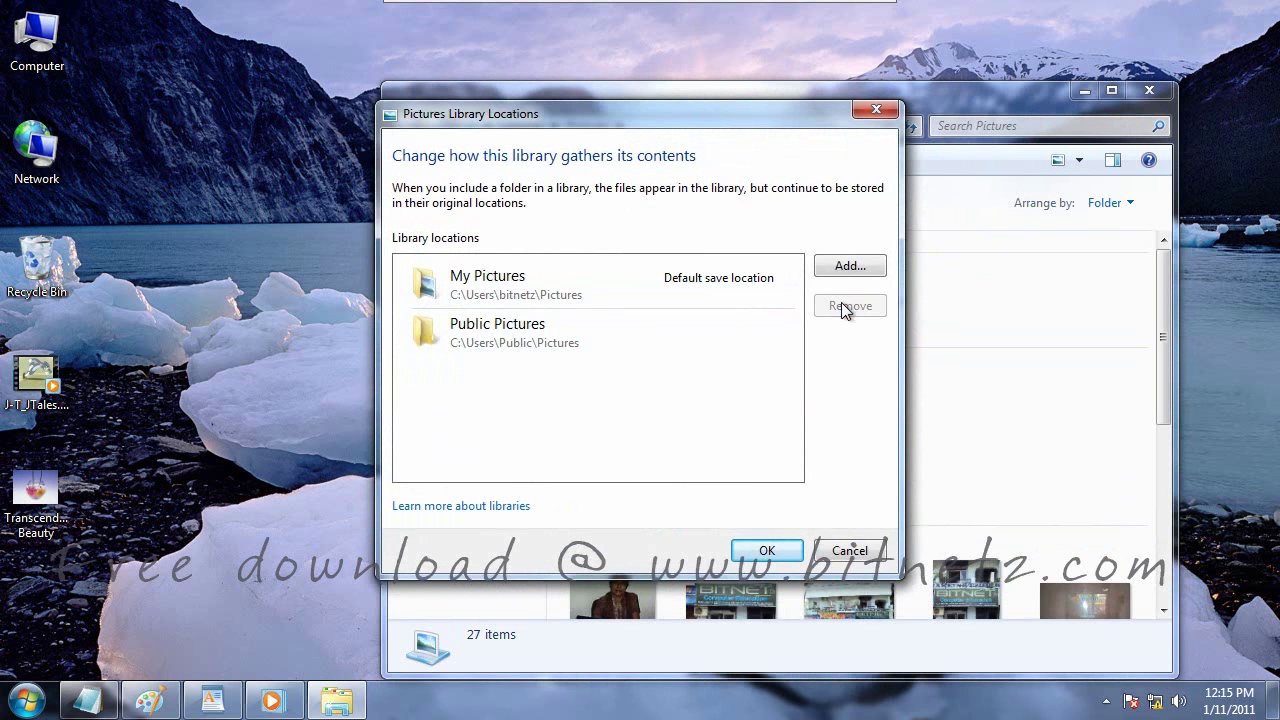
{"action": "left_click", "coordinate": [766, 552]}
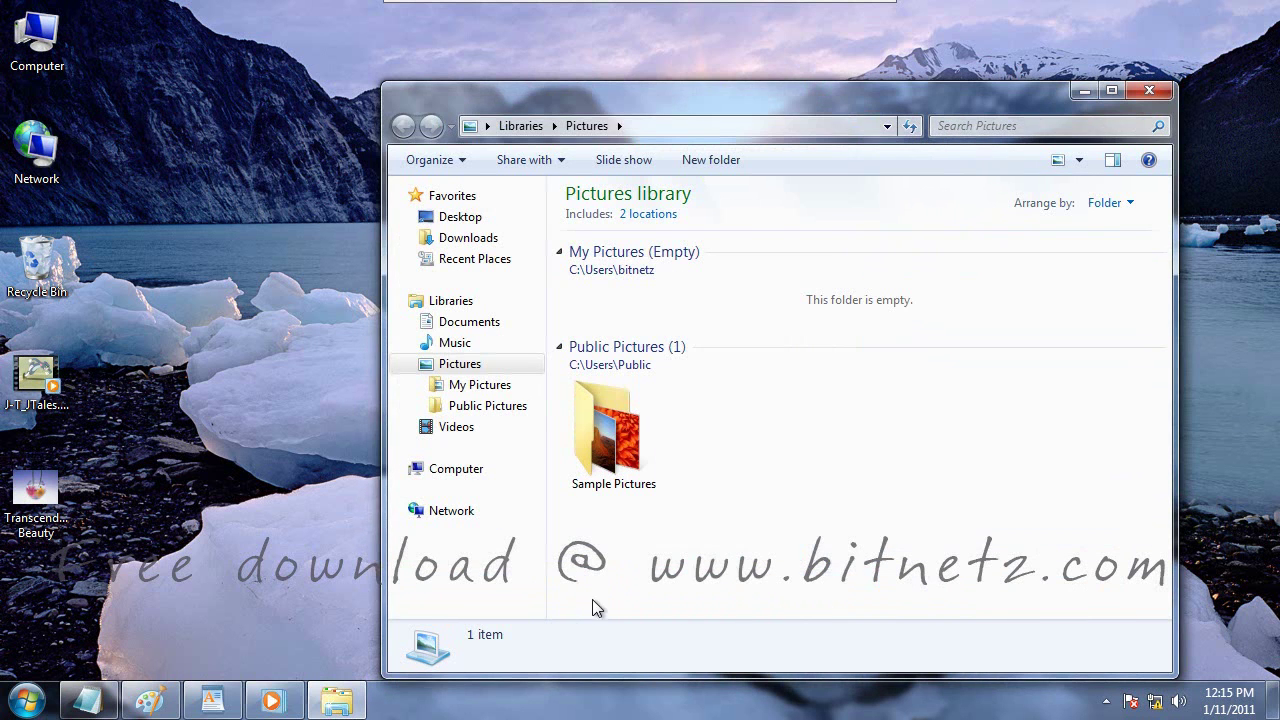
Check the office photo folder on Local Disk (C:), and close both Explorer windows
{"action": "left_click", "coordinate": [16, 710]}
{"action": "key", "text": "Escape"}
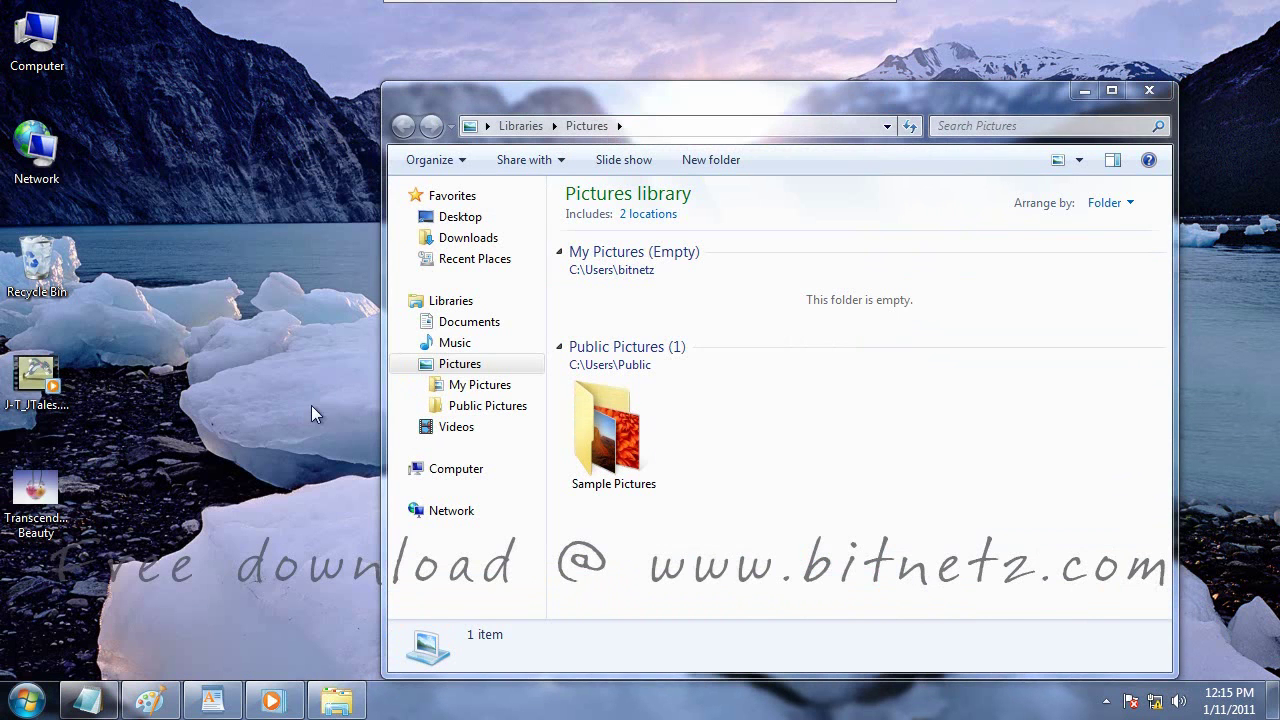
{"action": "double_click", "coordinate": [652, 166]}
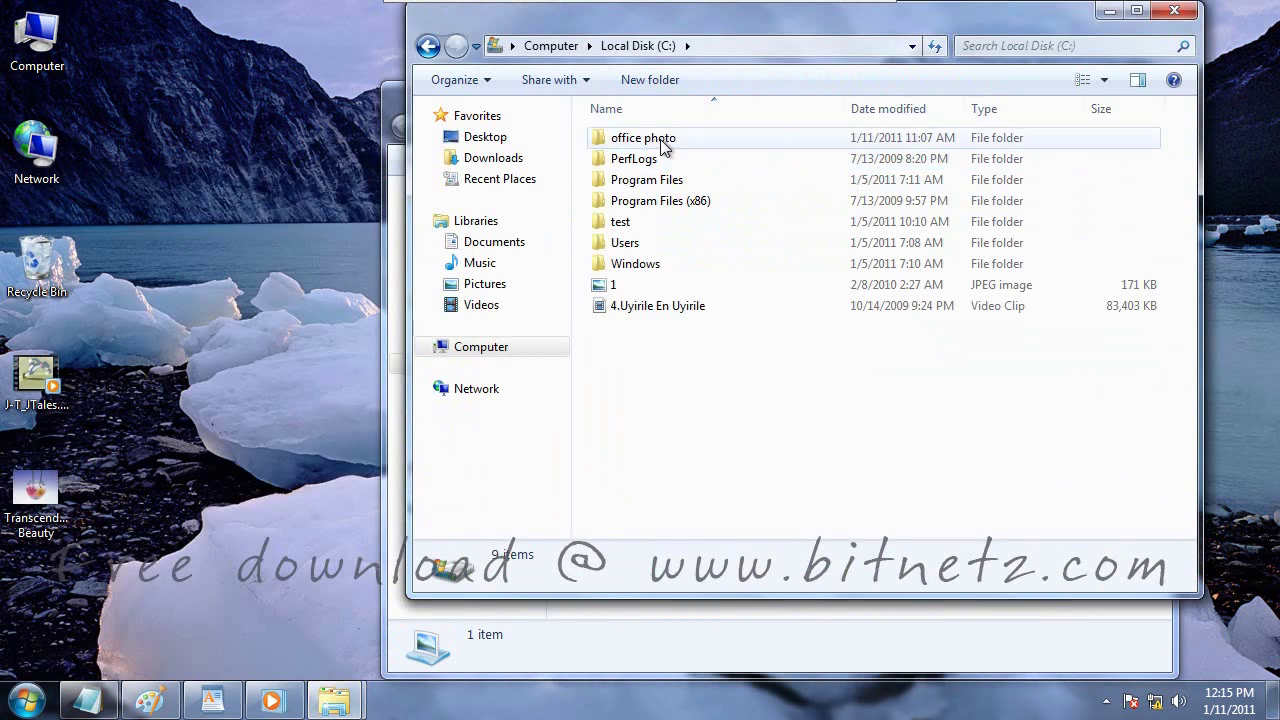
{"action": "mouse_move", "coordinate": [650, 145]}
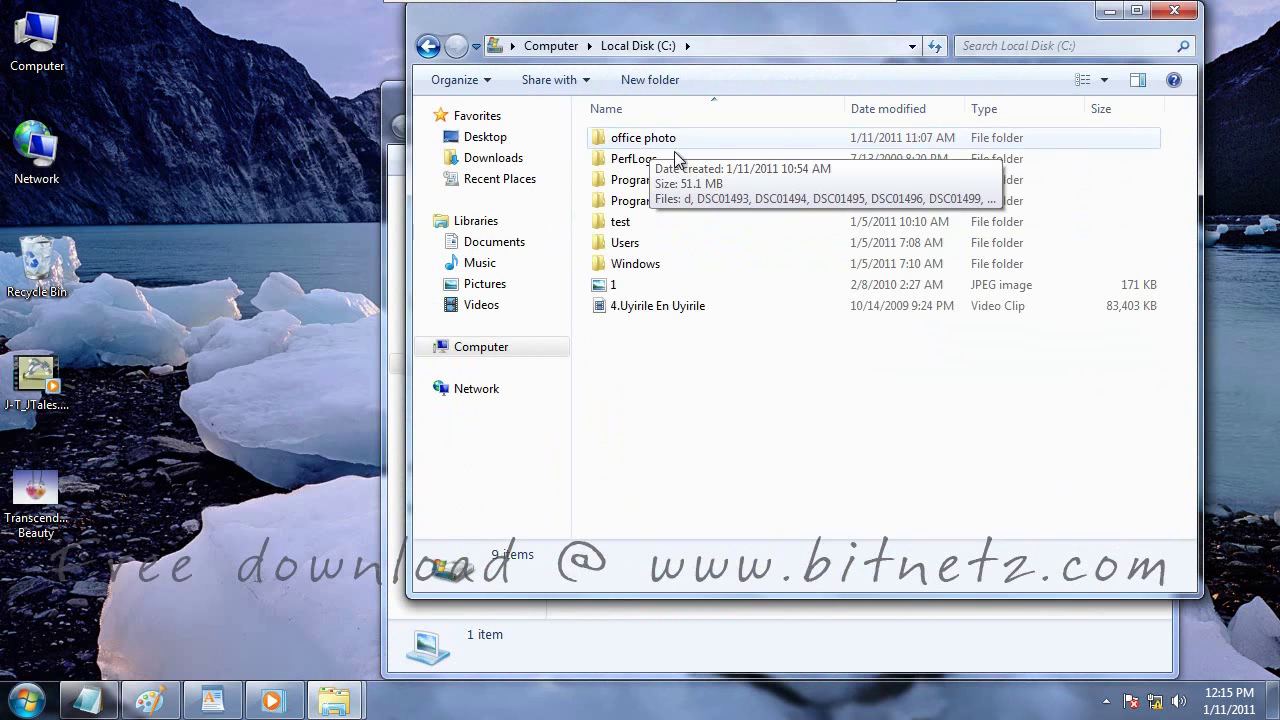
{"action": "left_click", "coordinate": [1174, 10]}
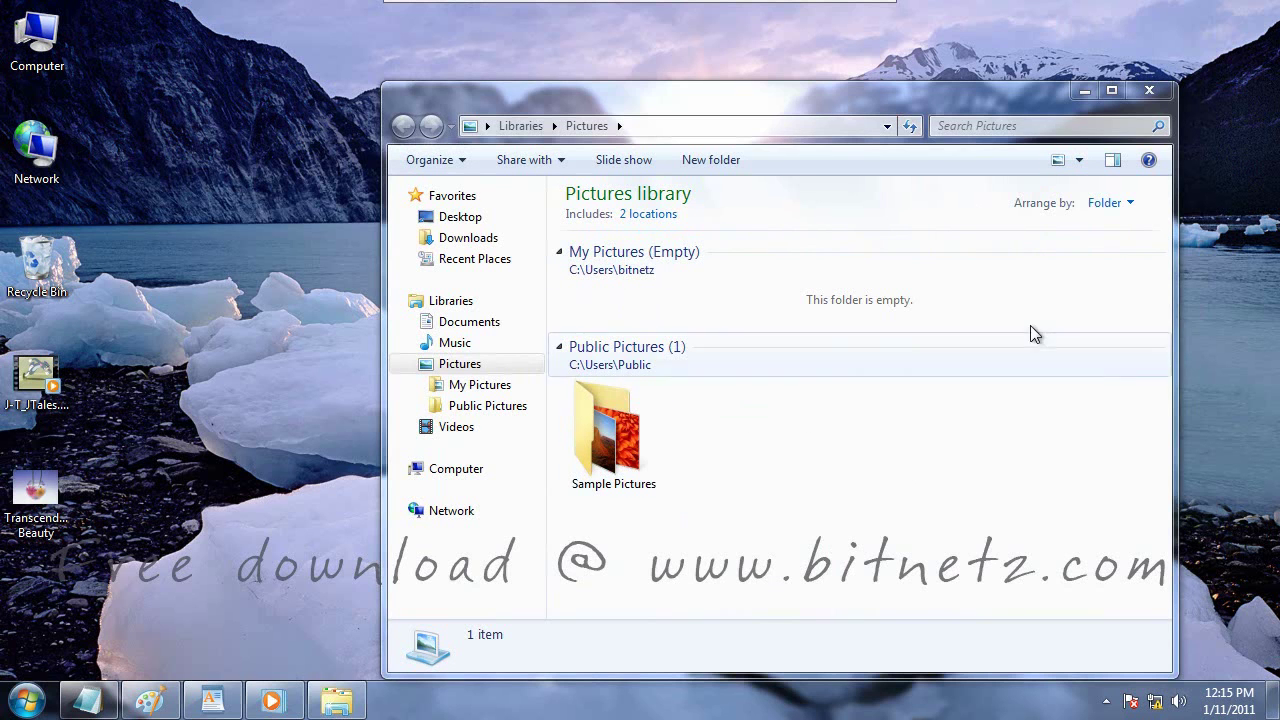
{"action": "left_click", "coordinate": [1163, 95]}
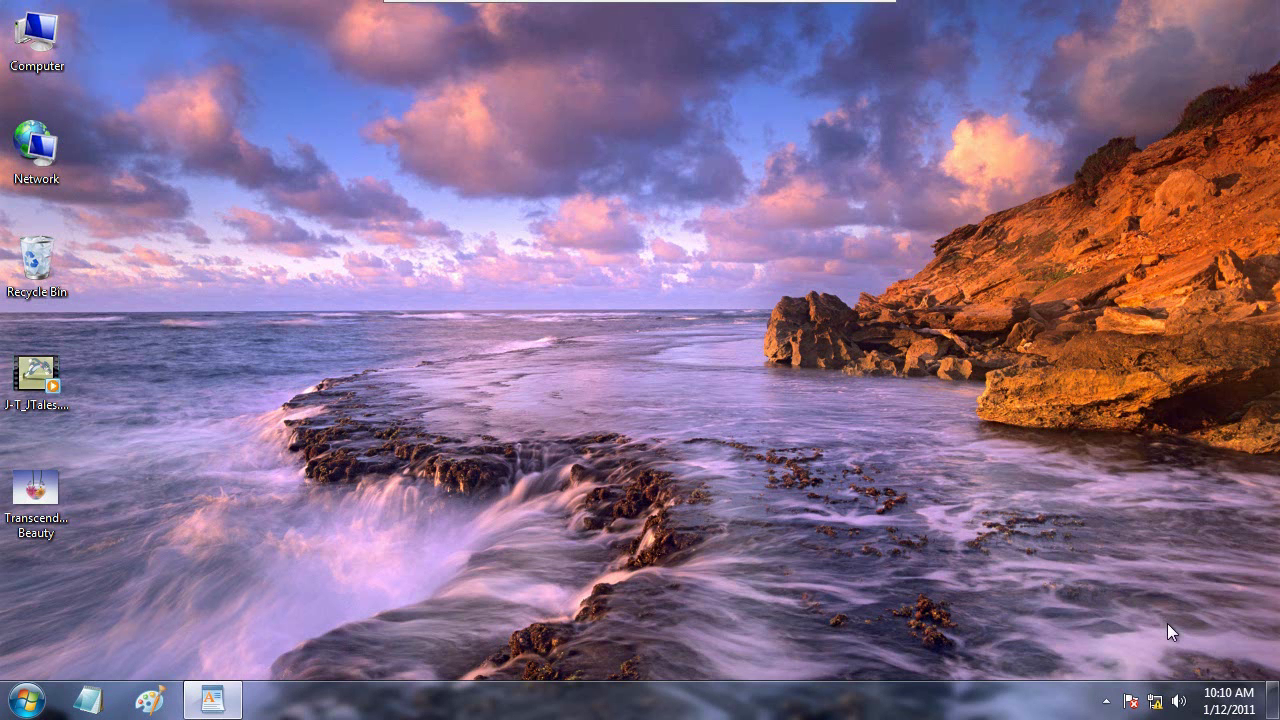
Inspect the hidden notification area icons and their behavior settings, leaving the settings without changes
{"action": "mouse_move", "coordinate": [1163, 705]}
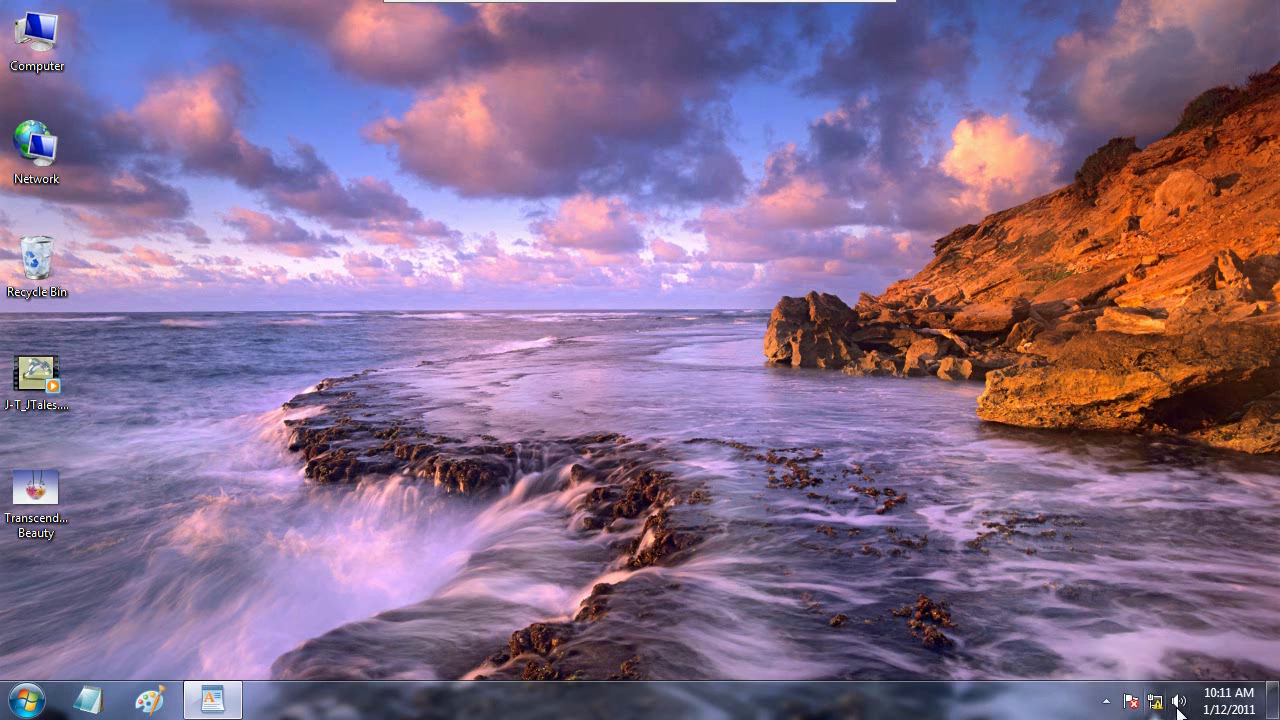
{"action": "left_click", "coordinate": [1106, 701]}
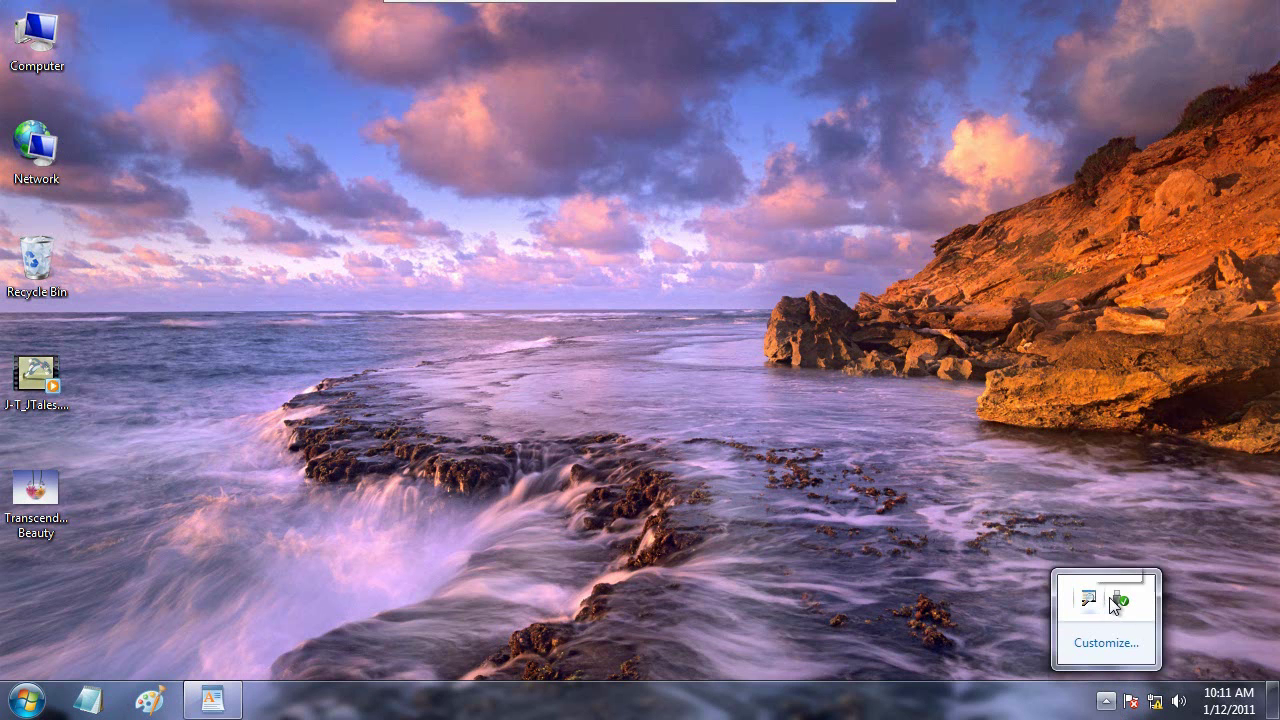
{"action": "left_click", "coordinate": [1106, 648]}
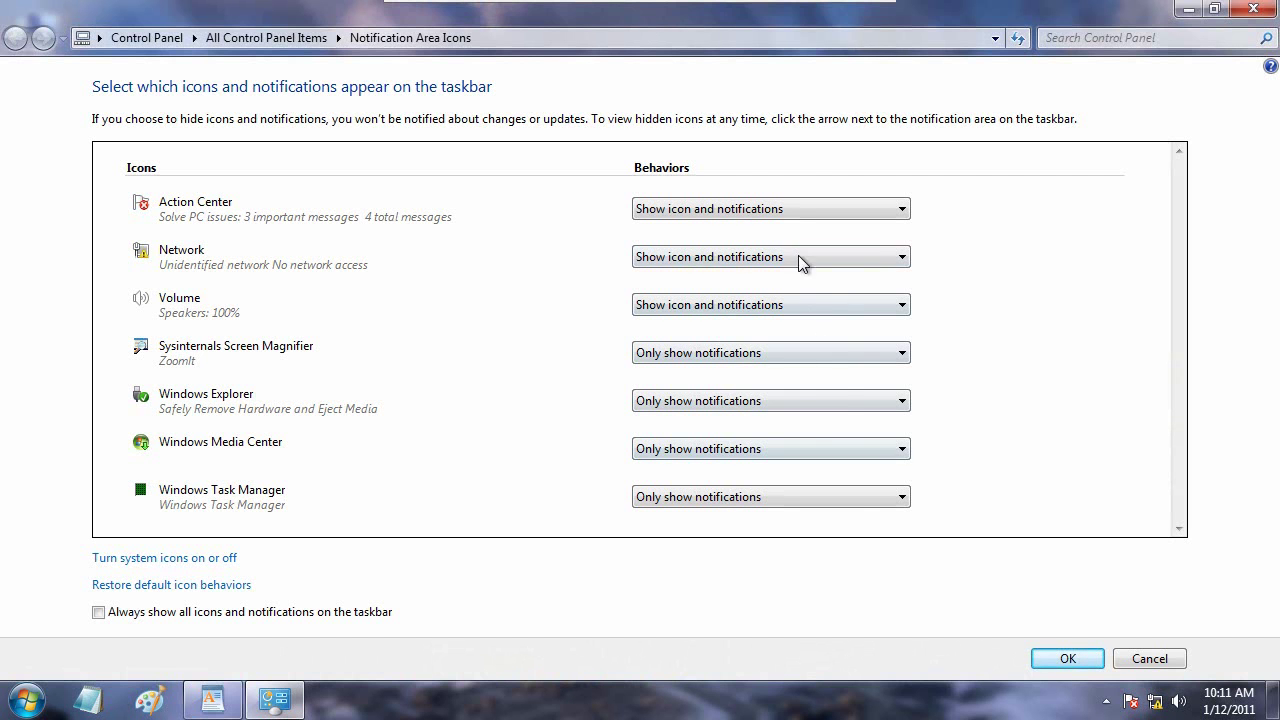
{"action": "left_click", "coordinate": [1149, 662]}
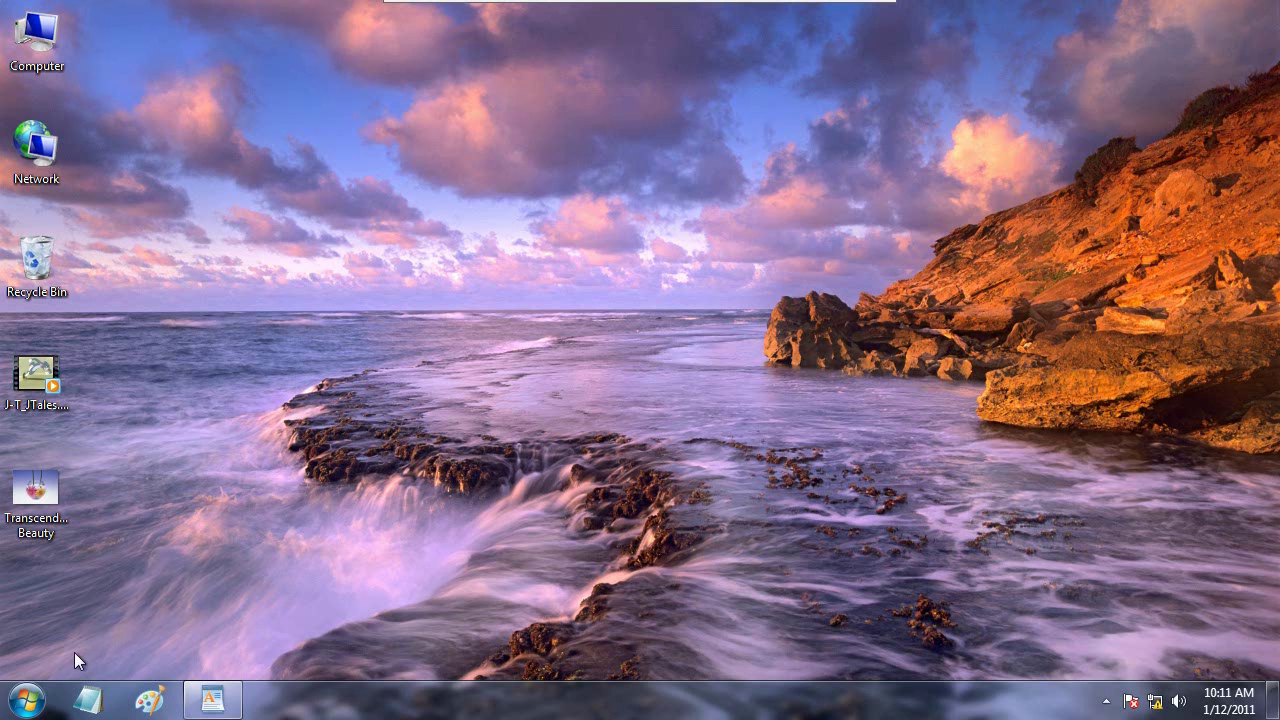
View the contents of the user's personal folder and its Start menu entry, closing both when done
{"action": "left_click", "coordinate": [25, 708]}
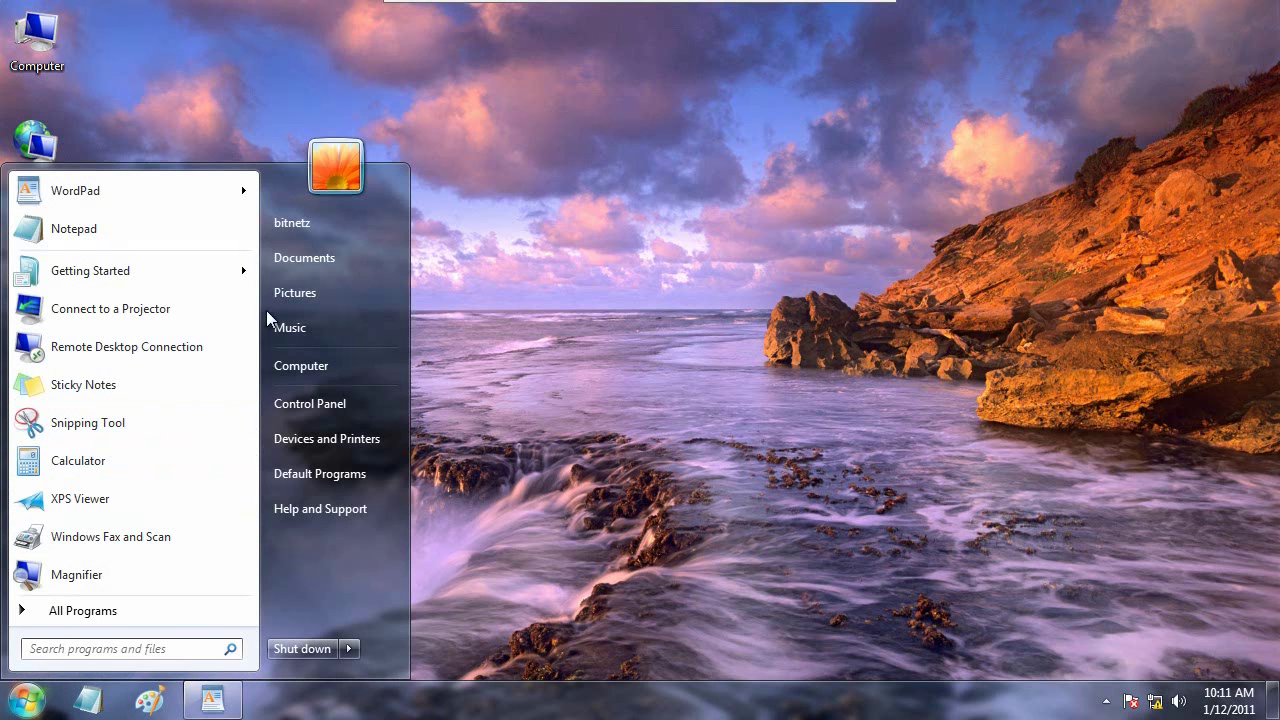
{"action": "left_click", "coordinate": [315, 224]}
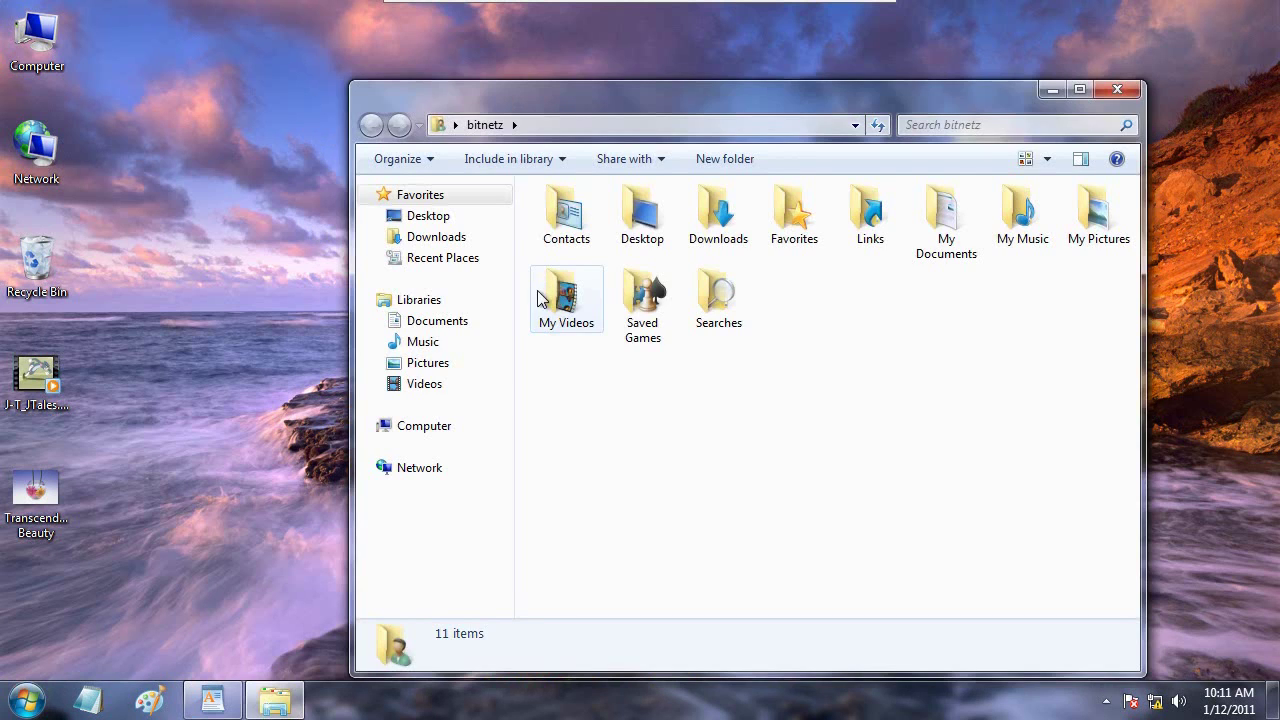
{"action": "mouse_move", "coordinate": [563, 230]}
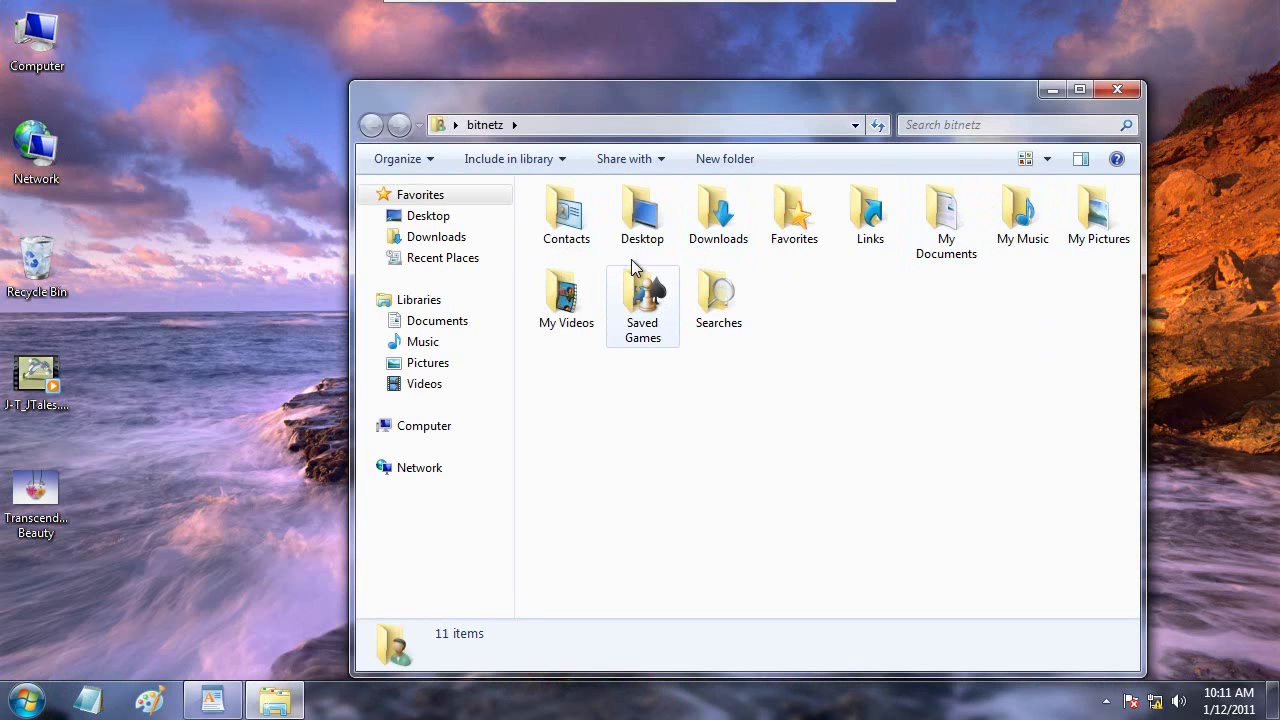
{"action": "left_click", "coordinate": [1117, 90]}
{"action": "left_click", "coordinate": [22, 703]}
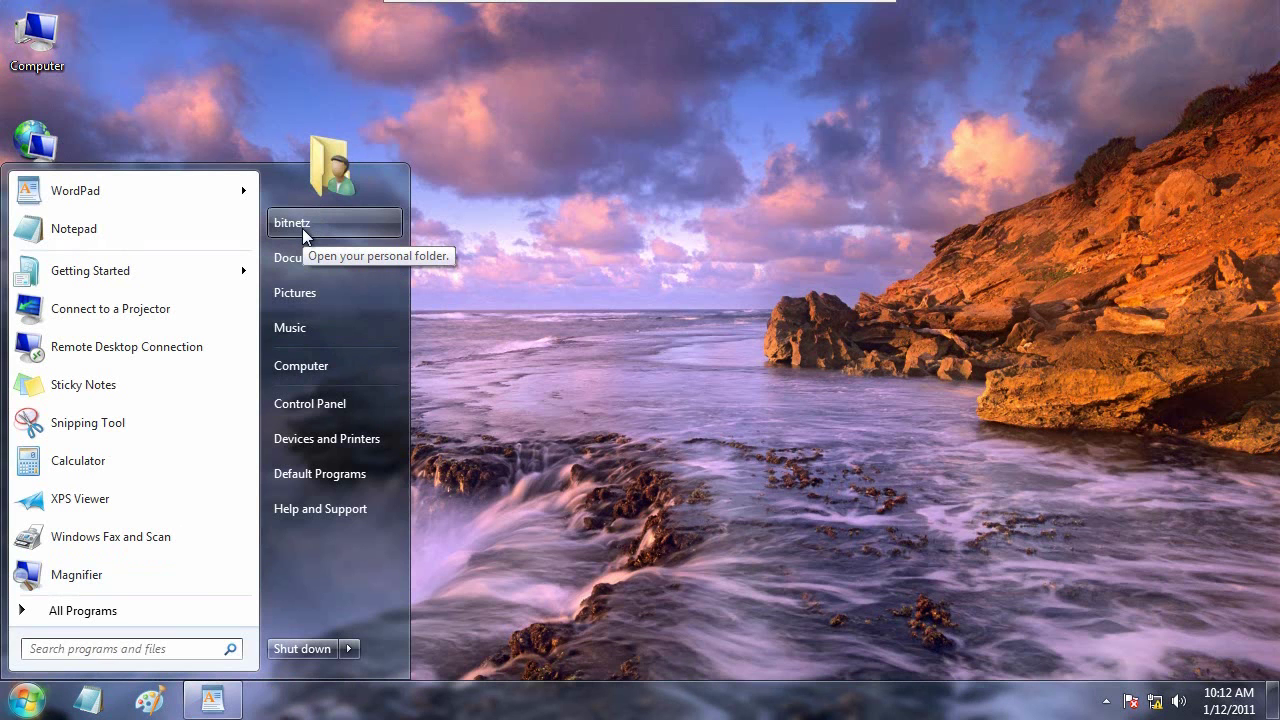
{"action": "left_click", "coordinate": [528, 271]}
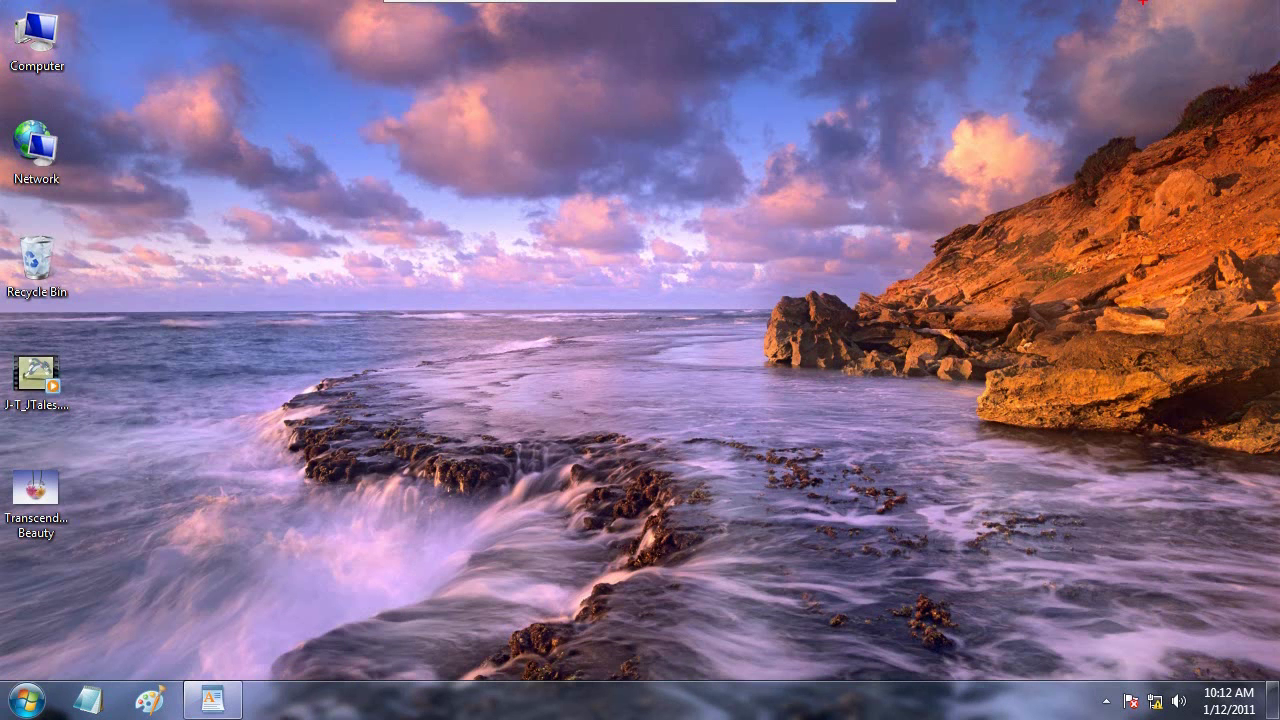
{"action": "left_click_drag", "start_coordinate": [1127, 3], "coordinate": [1274, 680]}
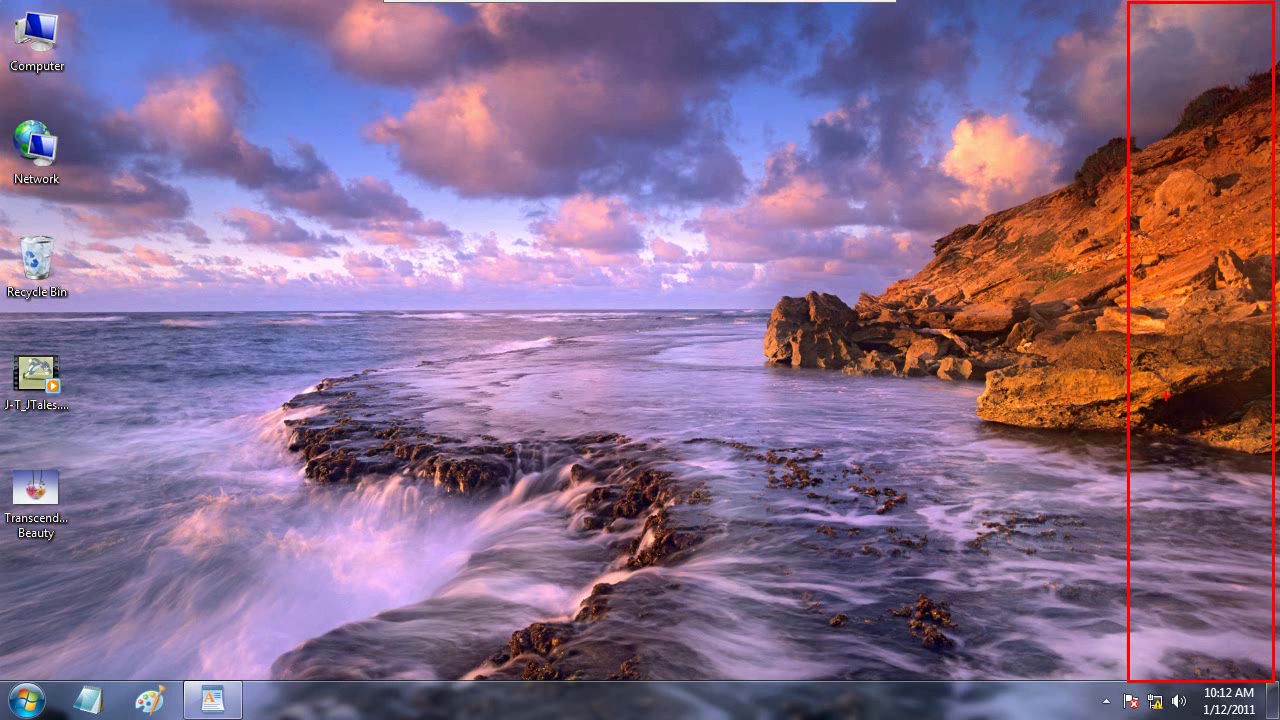
{"action": "key", "text": "Escape"}
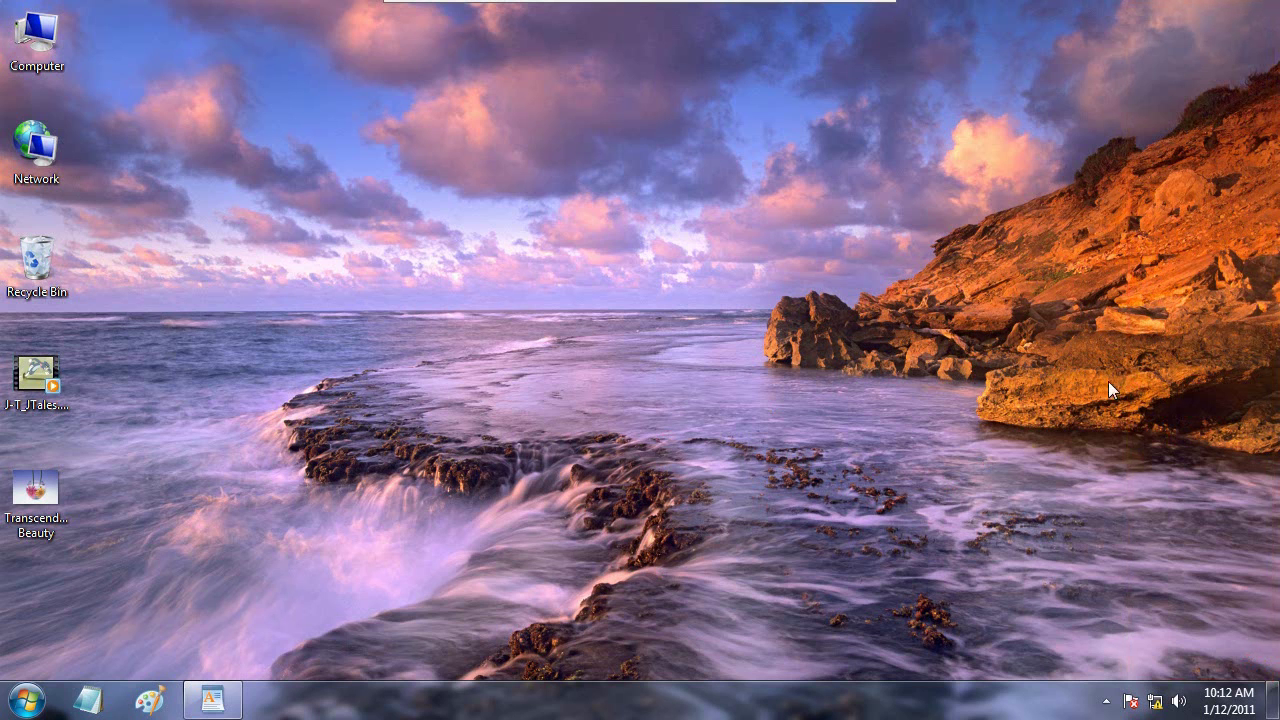
Search the Start menu for "sidebar" and open the gadget gallery for adding gadgets to the desktop
{"action": "left_click", "coordinate": [27, 699]}
{"action": "type", "text": "sidebaar"}
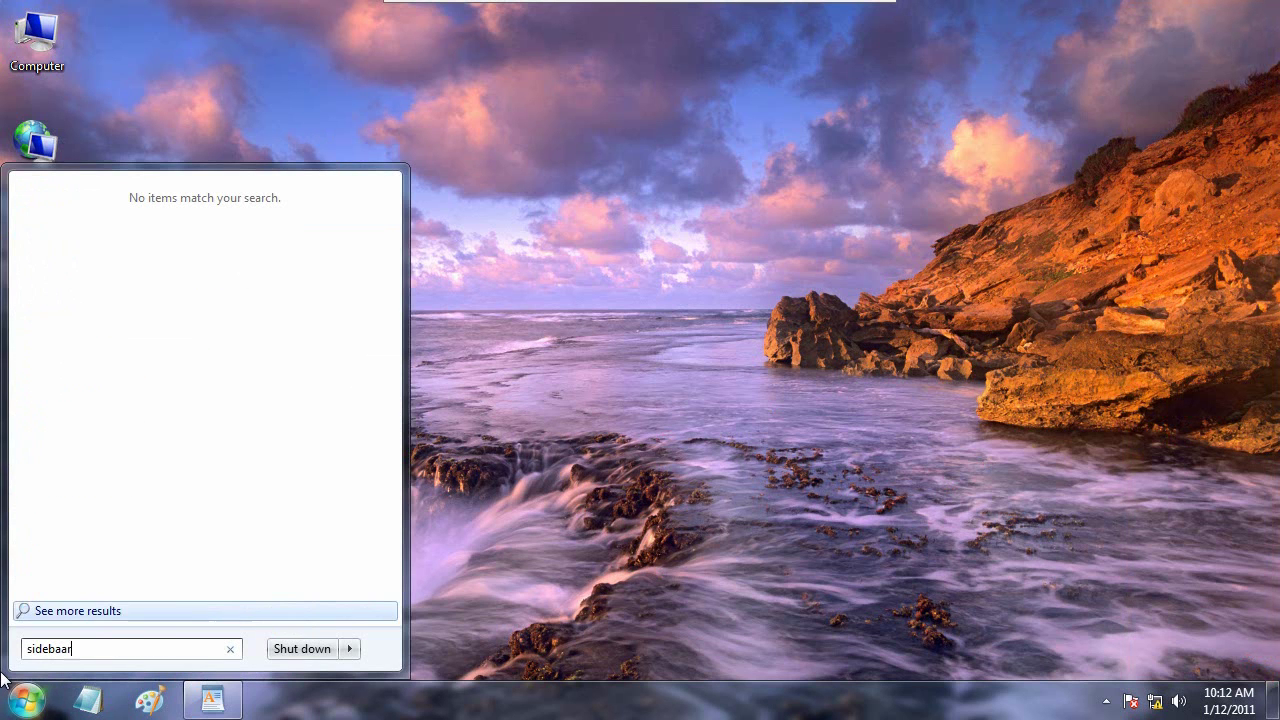
{"action": "key", "text": "BackSpace"}
{"action": "key", "text": "BackSpace"}
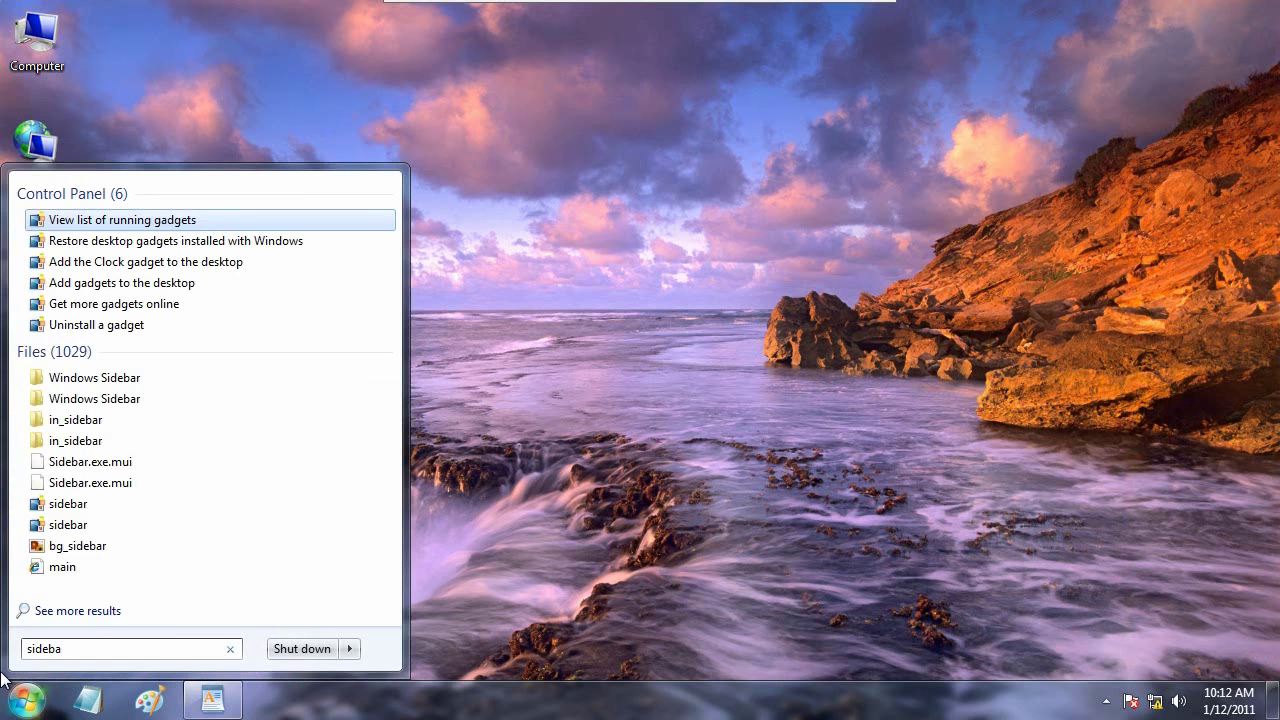
{"action": "type", "text": "r"}
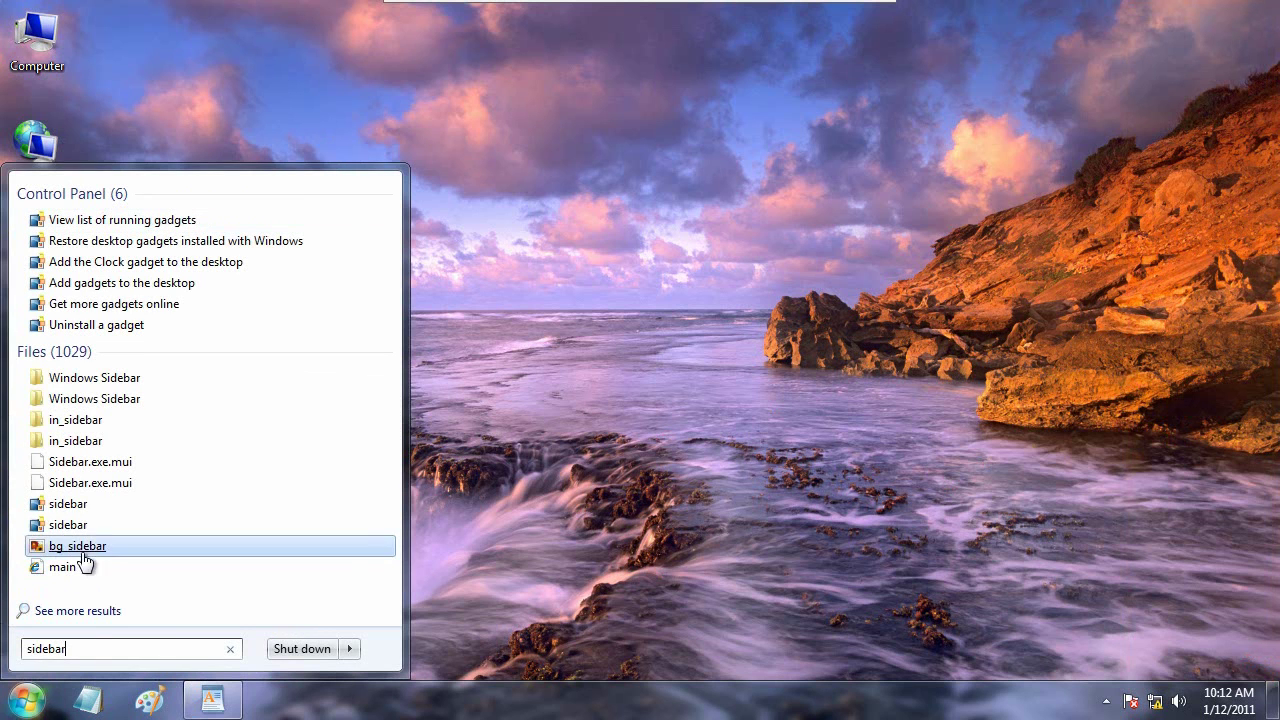
{"action": "left_click", "coordinate": [155, 288]}
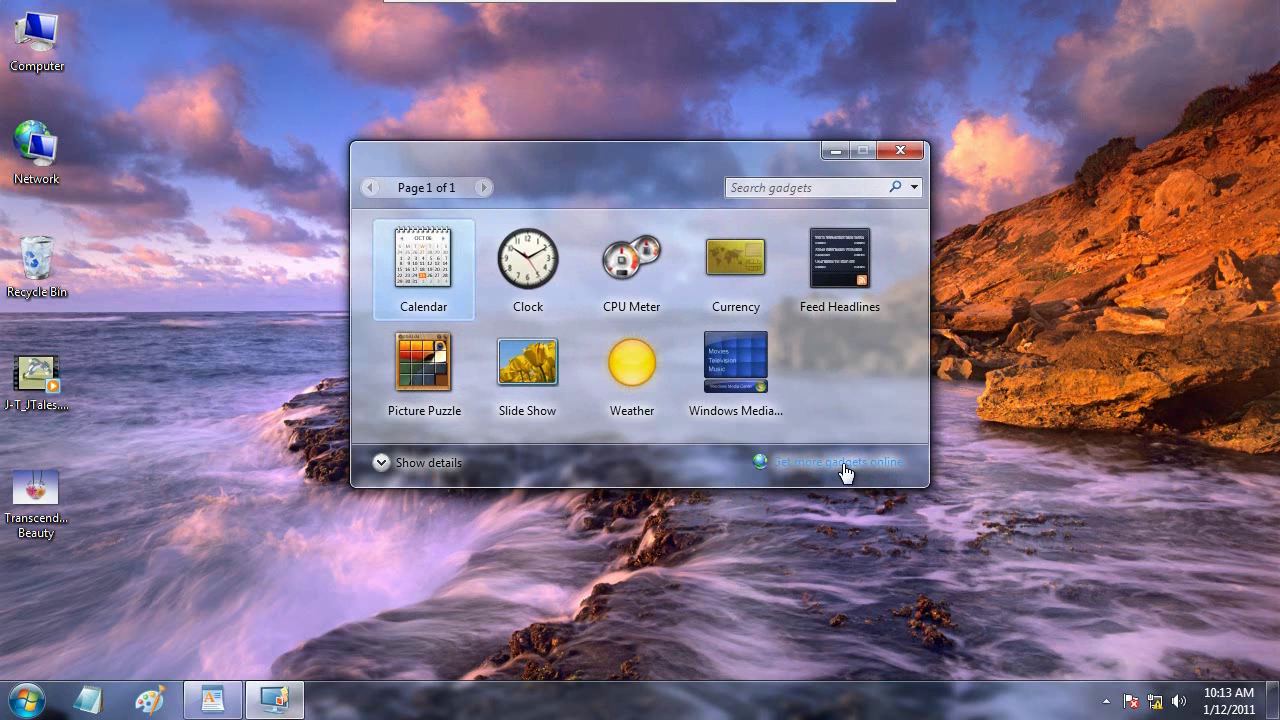
Add the Clock, Slide Show and Windows Media Center gadgets to the desktop
{"action": "left_click", "coordinate": [527, 272]}
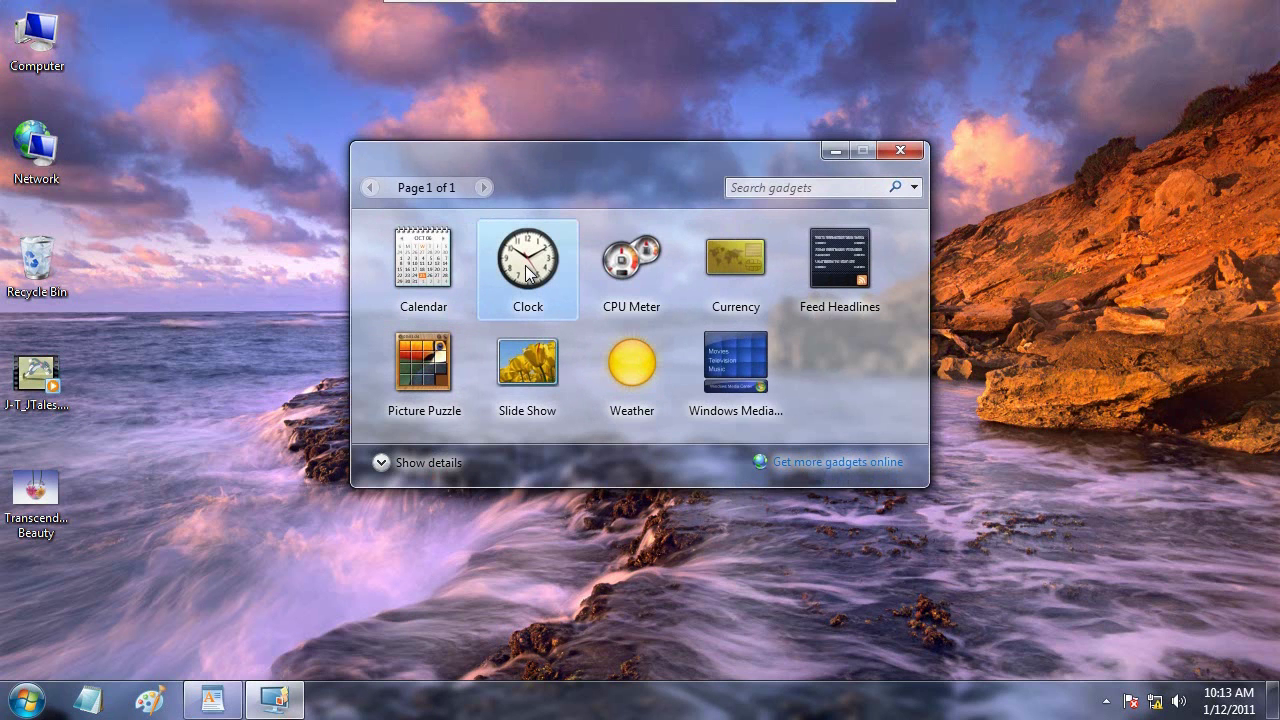
{"action": "double_click", "coordinate": [527, 272]}
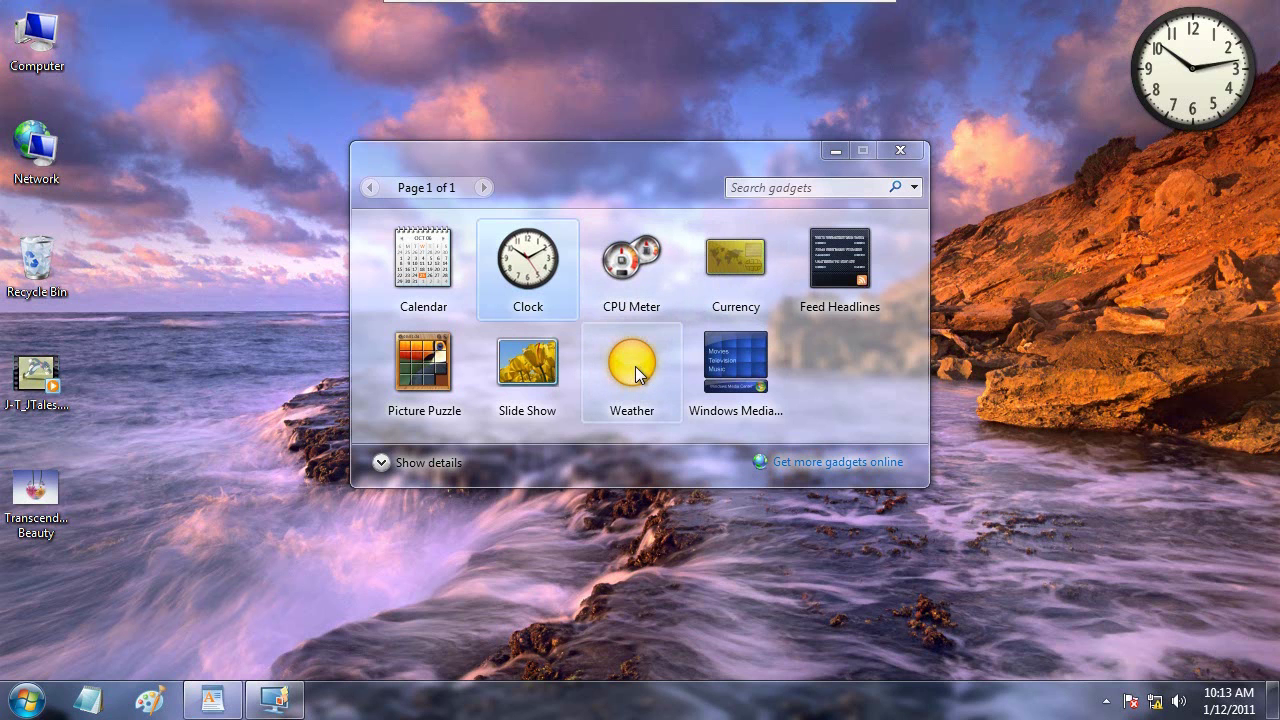
{"action": "double_click", "coordinate": [545, 368]}
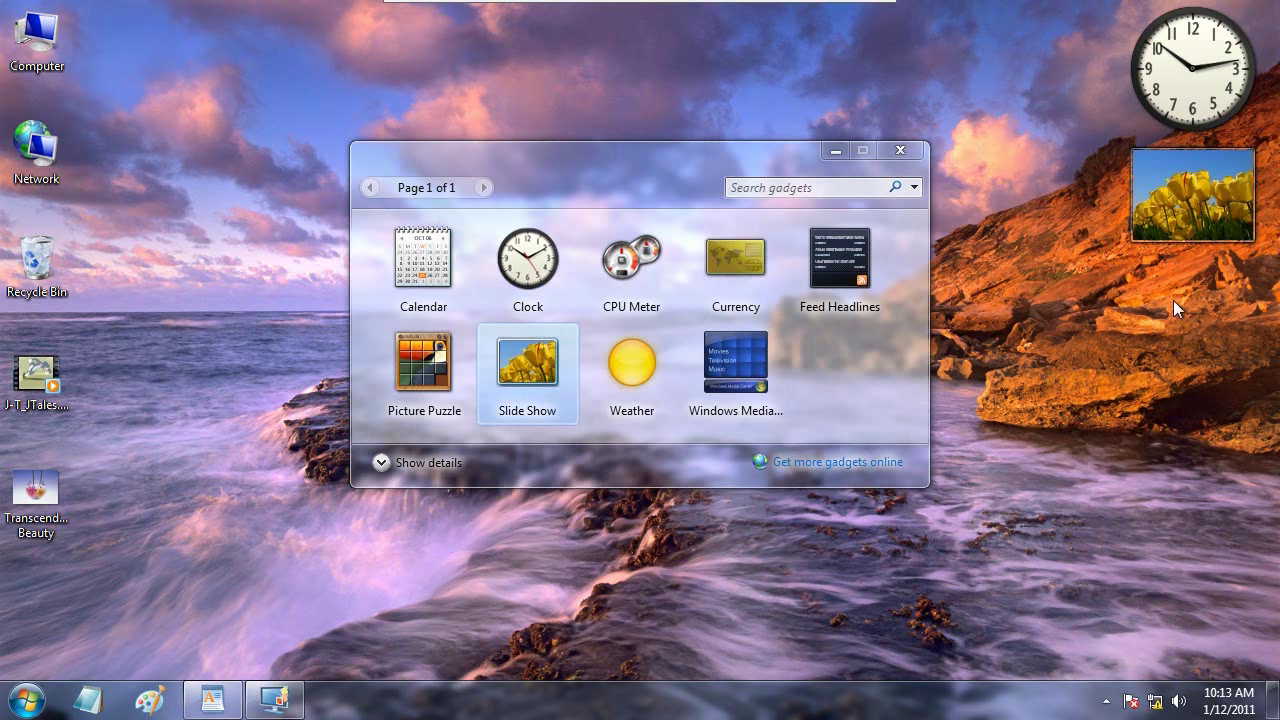
{"action": "mouse_move", "coordinate": [1196, 228]}
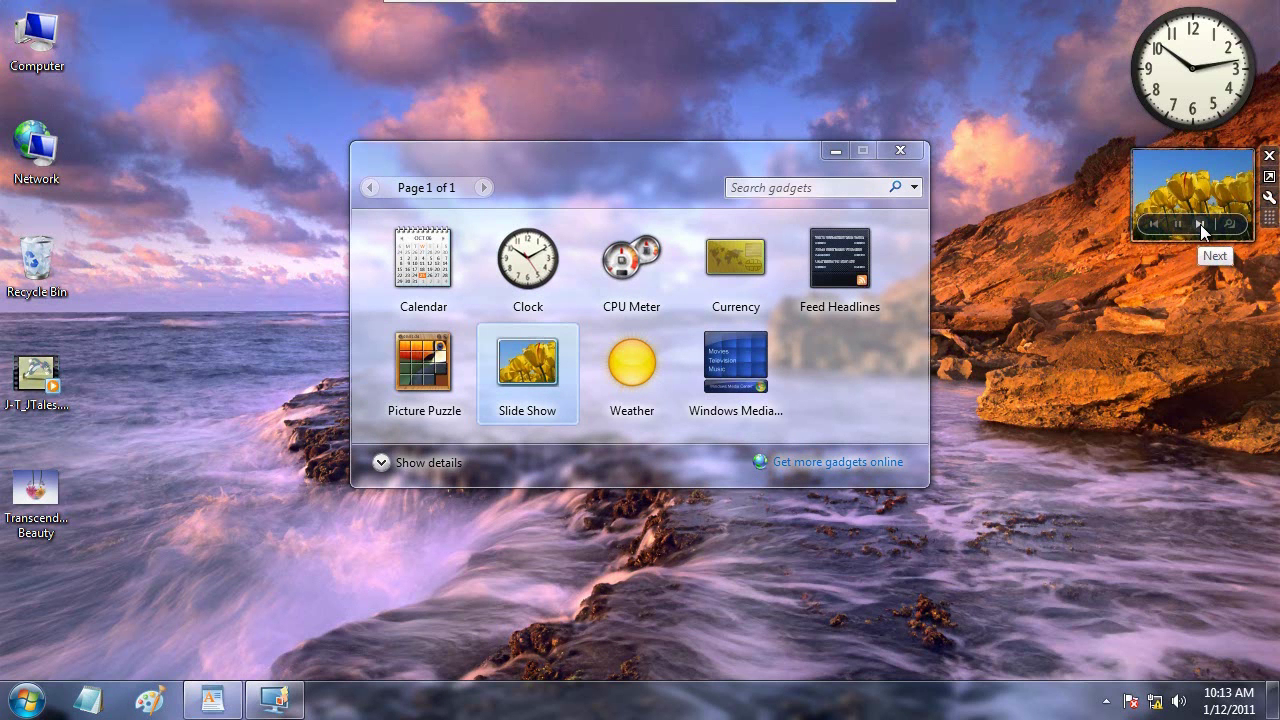
{"action": "double_click", "coordinate": [736, 365]}
{"action": "mouse_move", "coordinate": [1084, 422]}
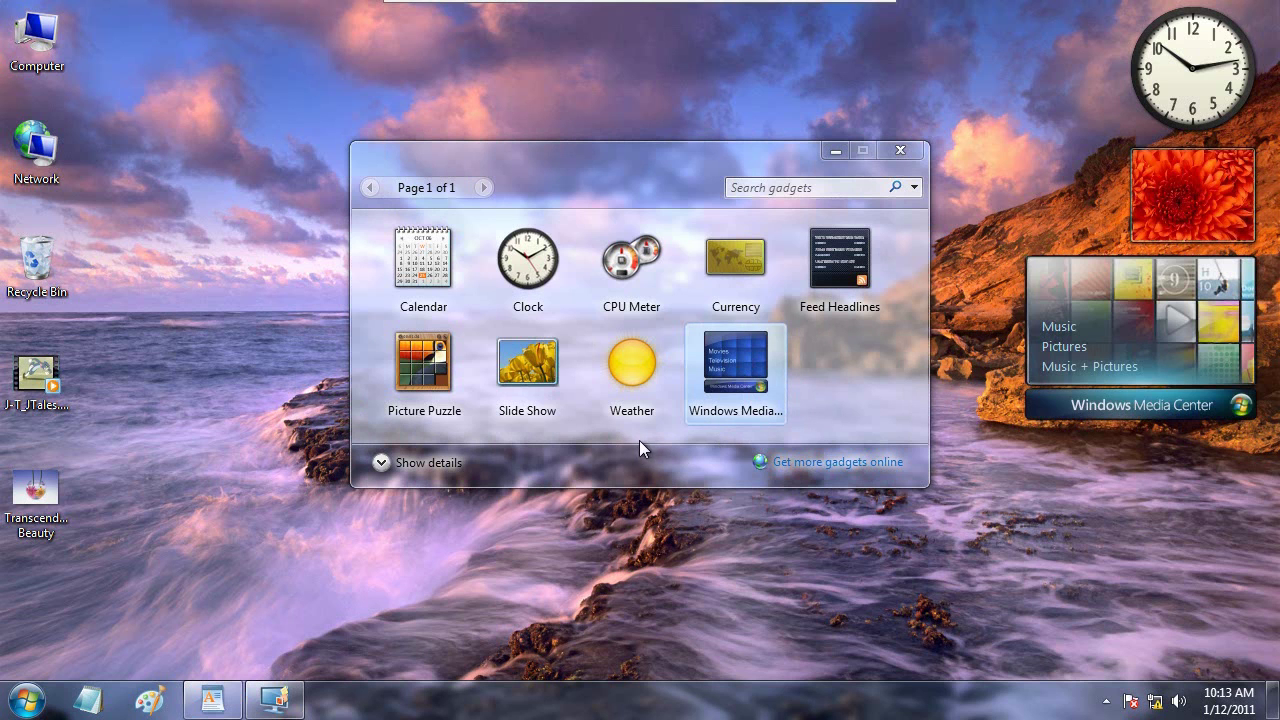
Add the Picture Puzzle gadget to the desktop and close the gadget gallery
{"action": "double_click", "coordinate": [428, 372]}
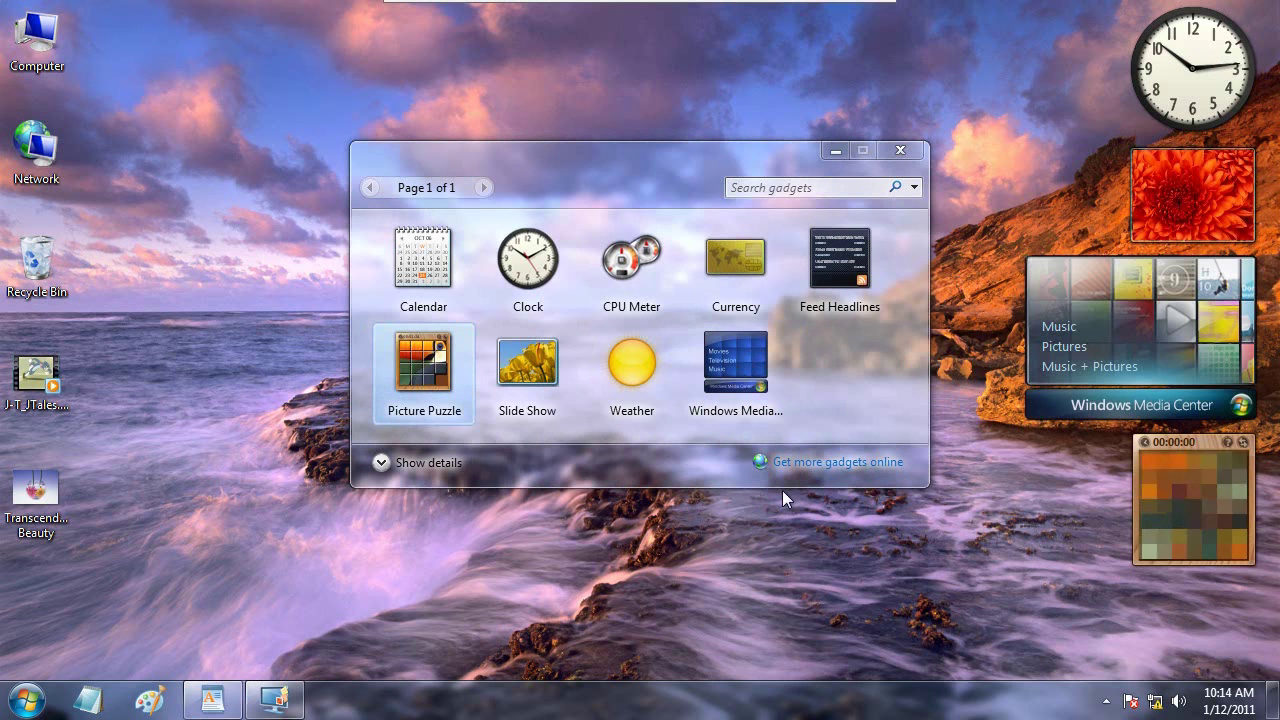
{"action": "left_click", "coordinate": [900, 150]}
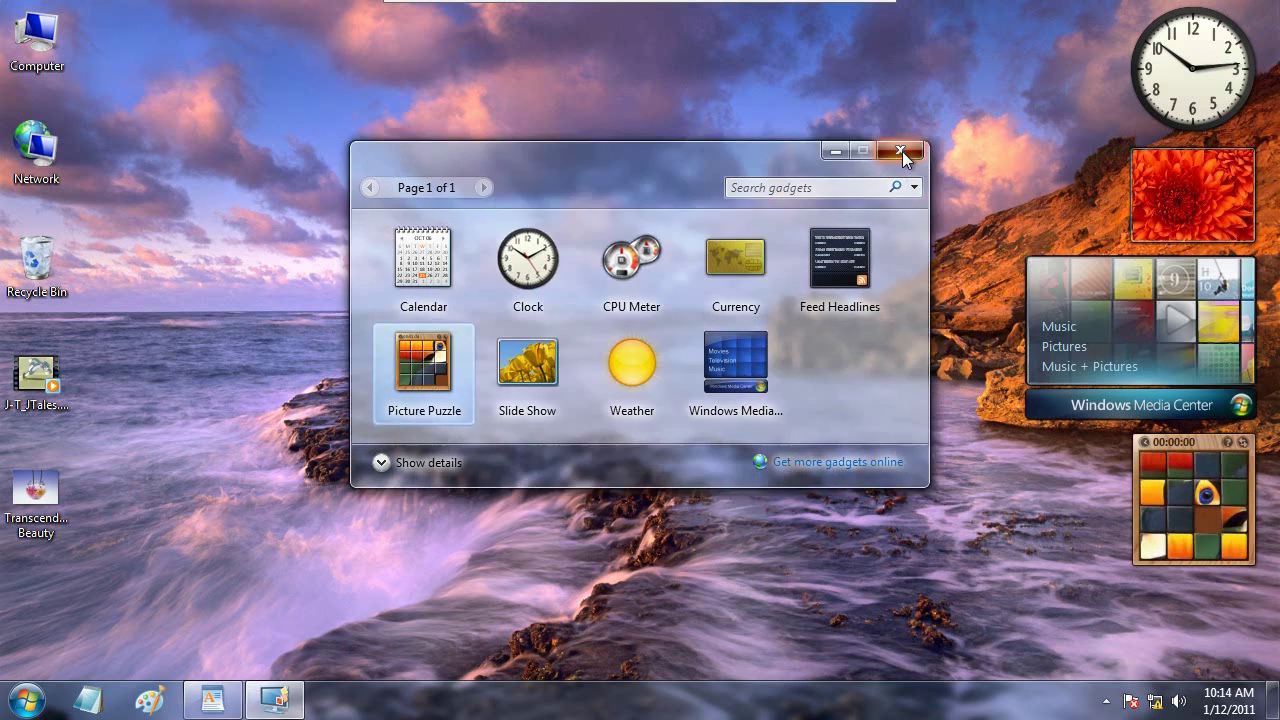
Remove the Slide Show, Windows Media Center and Picture Puzzle gadgets, keeping only the Clock on the desktop
{"action": "left_click", "coordinate": [1268, 156]}
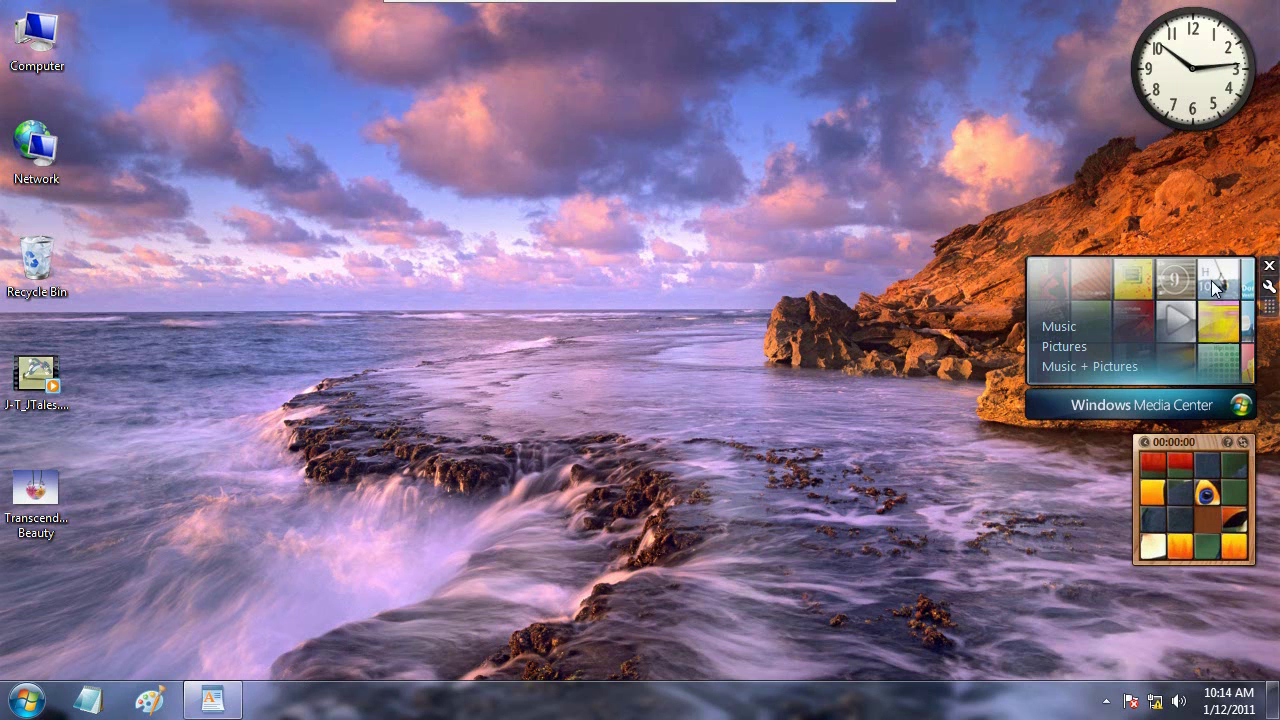
{"action": "left_click", "coordinate": [1269, 266]}
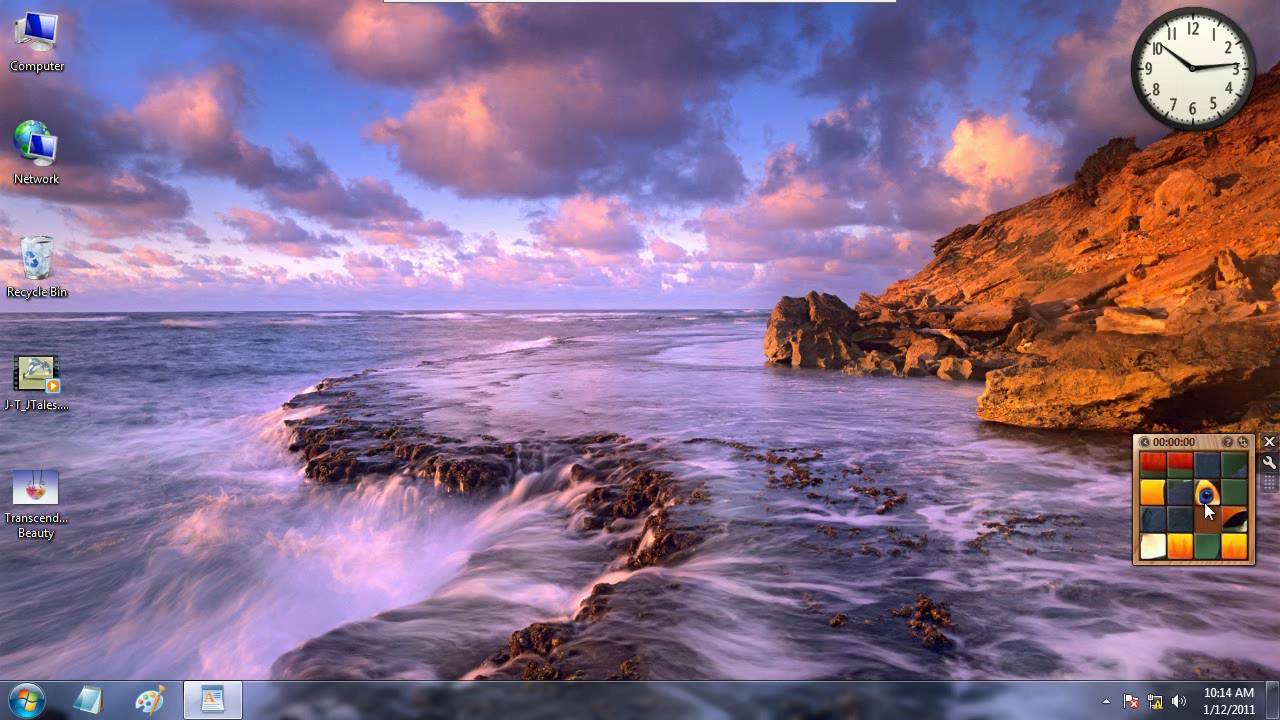
{"action": "left_click", "coordinate": [1267, 441]}
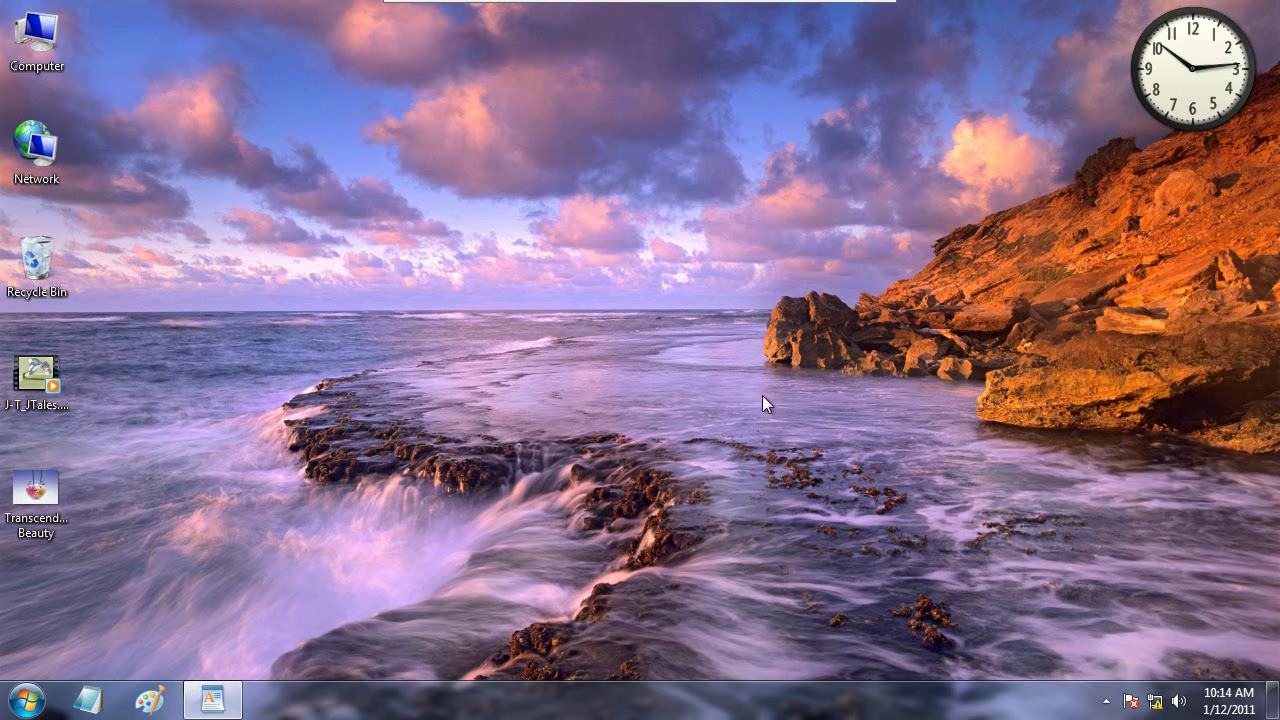
Restore the WordPad document window, bring the Clock gadget in front of it, and return focus to the document
{"action": "left_click", "coordinate": [238, 699]}
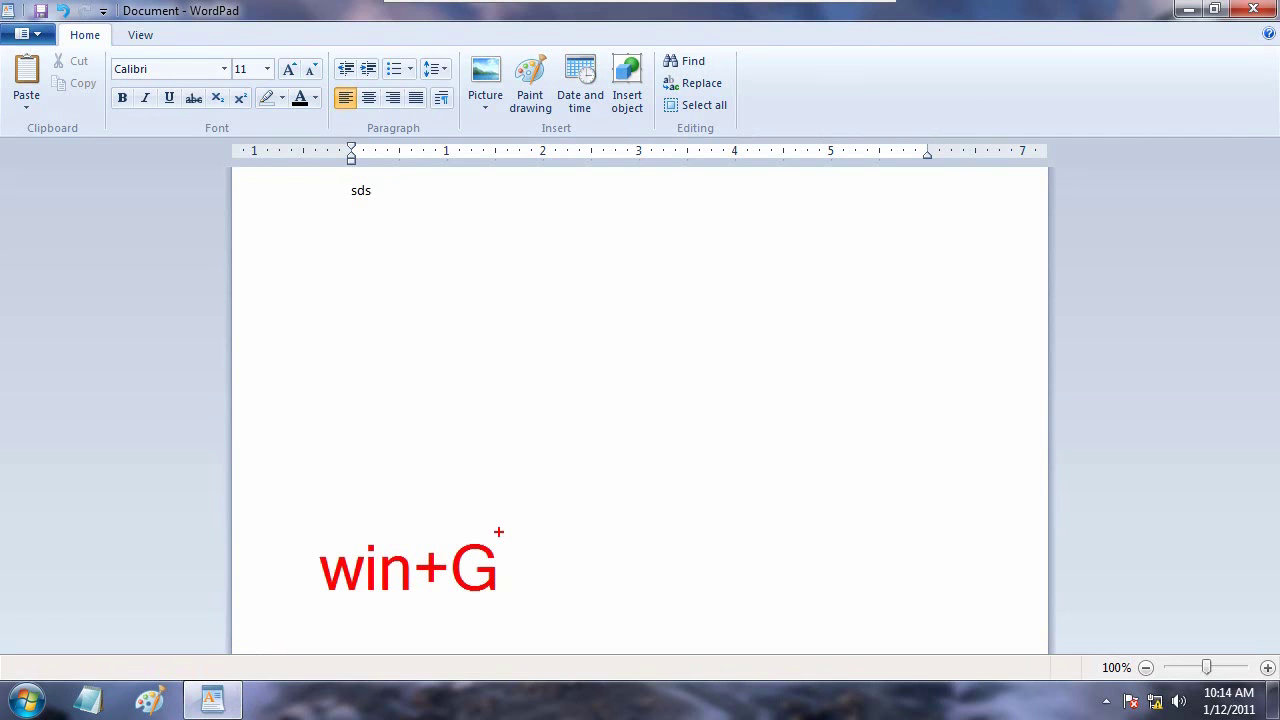
{"action": "key", "text": "super+g"}
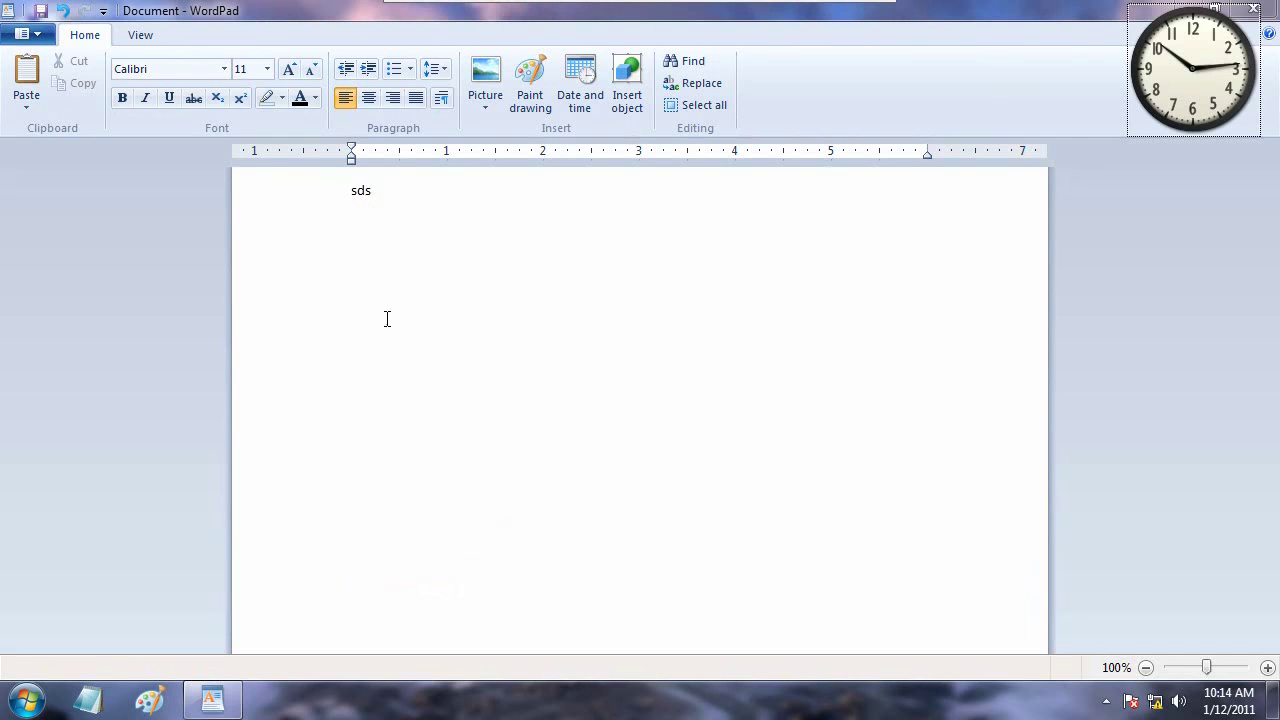
{"action": "left_click", "coordinate": [405, 209]}
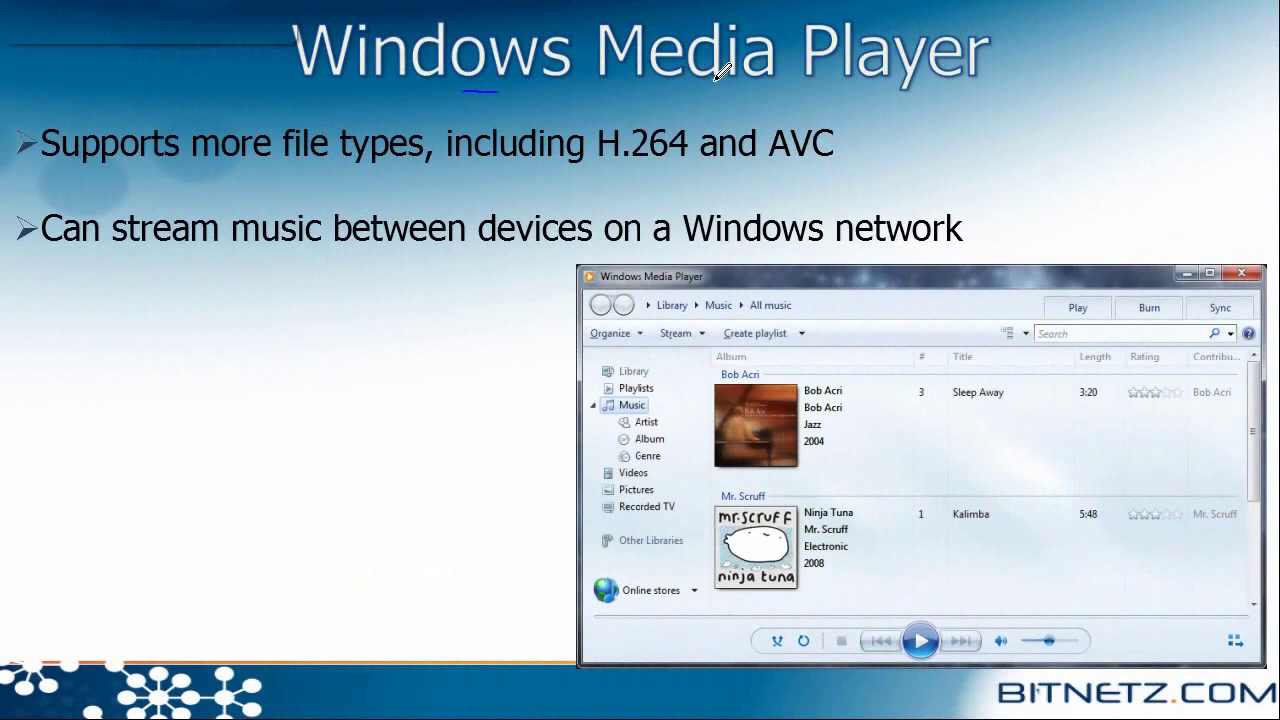
{"action": "left_click_drag", "start_coordinate": [691, 89], "coordinate": [743, 87]}
{"action": "left_click_drag", "start_coordinate": [844, 92], "coordinate": [932, 91]}
{"action": "mouse_move", "coordinate": [1020, 49]}
{"action": "left_mouse_down"}
{"action": "mouse_move", "coordinate": [1027, 62]}
{"action": "mouse_move", "coordinate": [1070, 62]}
{"action": "left_mouse_up"}
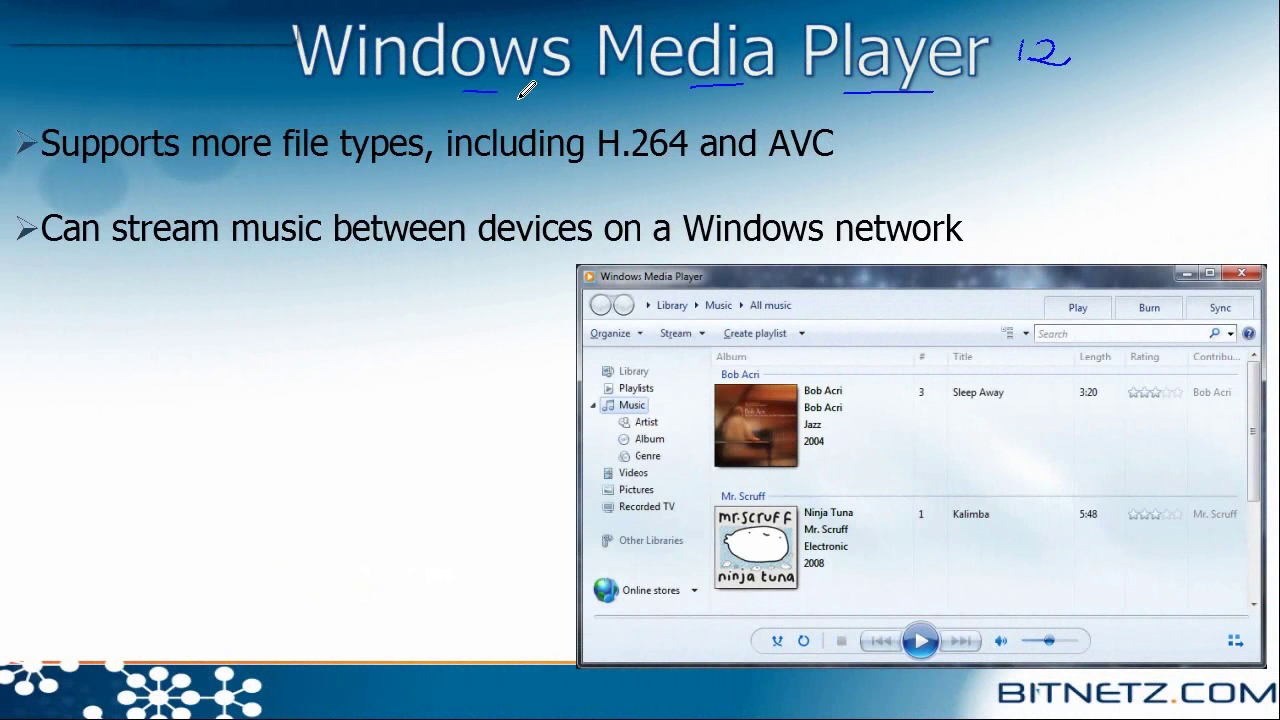
{"action": "left_click_drag", "start_coordinate": [600, 173], "coordinate": [675, 173]}
{"action": "left_click_drag", "start_coordinate": [777, 169], "coordinate": [850, 167]}
{"action": "left_click_drag", "start_coordinate": [850, 141], "coordinate": [886, 134]}
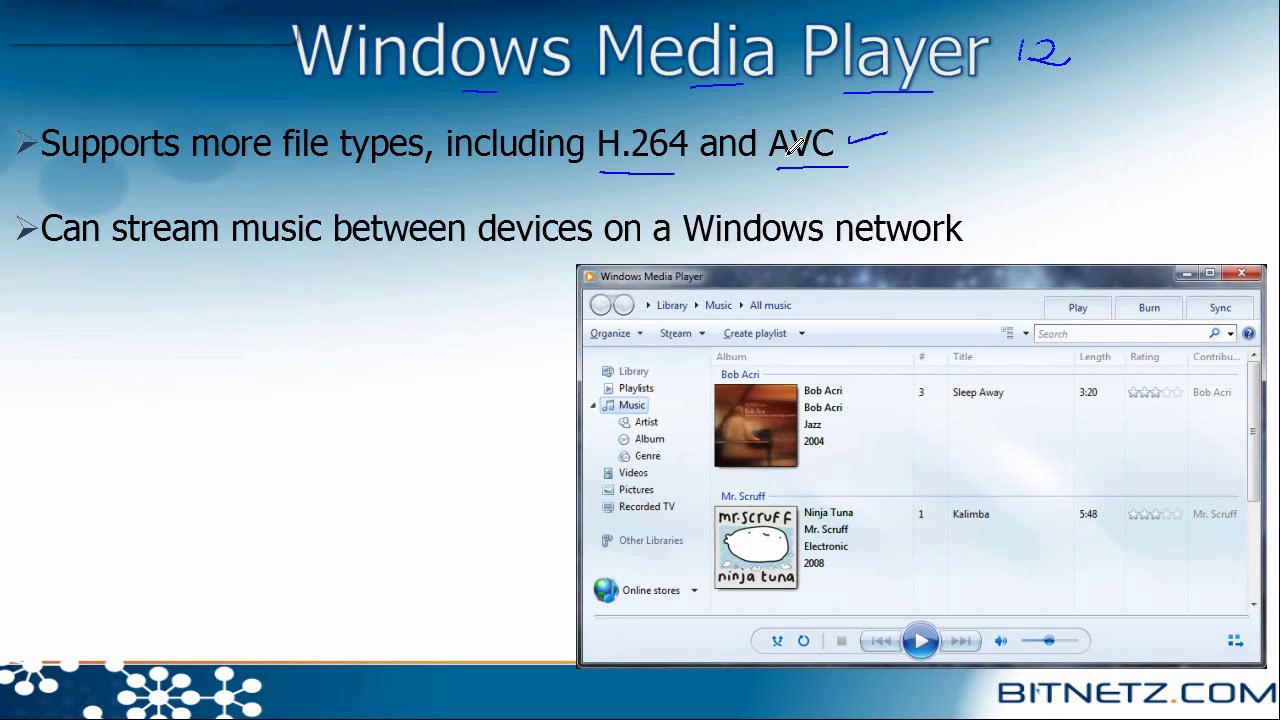
{"action": "mouse_move", "coordinate": [591, 112]}
{"action": "left_mouse_down"}
{"action": "mouse_move", "coordinate": [795, 94]}
{"action": "mouse_move", "coordinate": [864, 178]}
{"action": "mouse_move", "coordinate": [584, 160]}
{"action": "mouse_move", "coordinate": [695, 110]}
{"action": "left_mouse_up"}
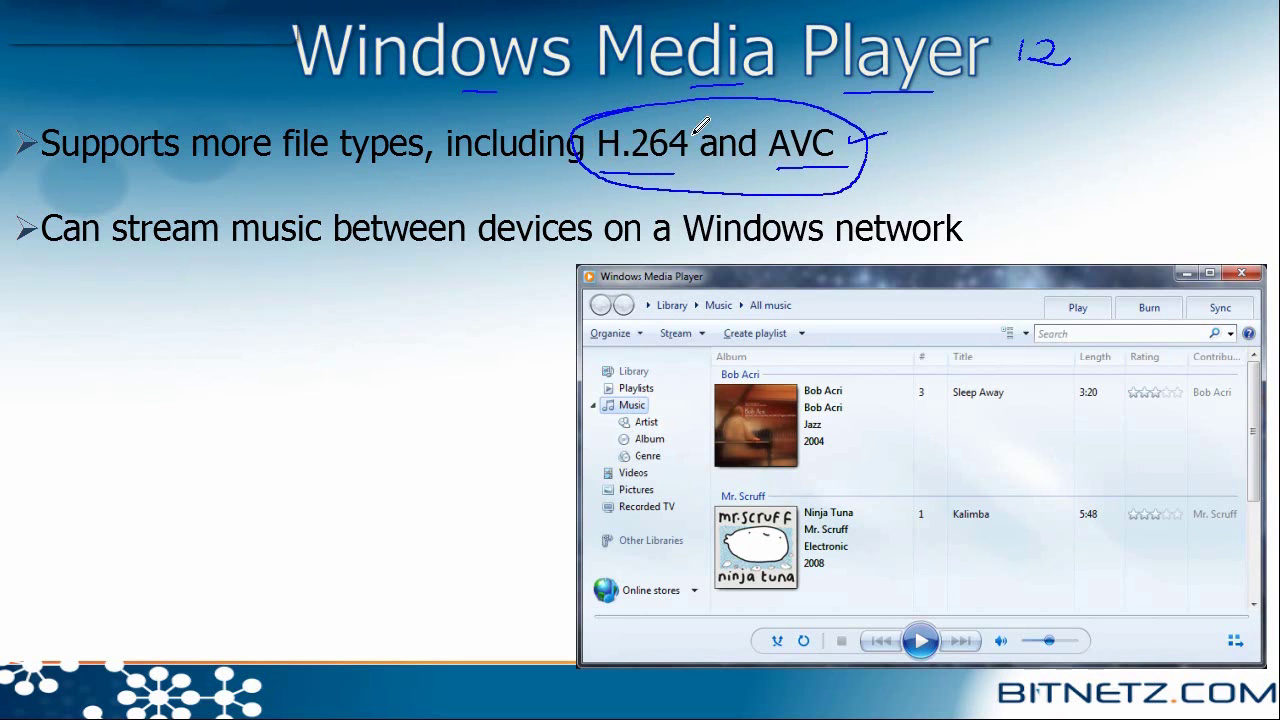